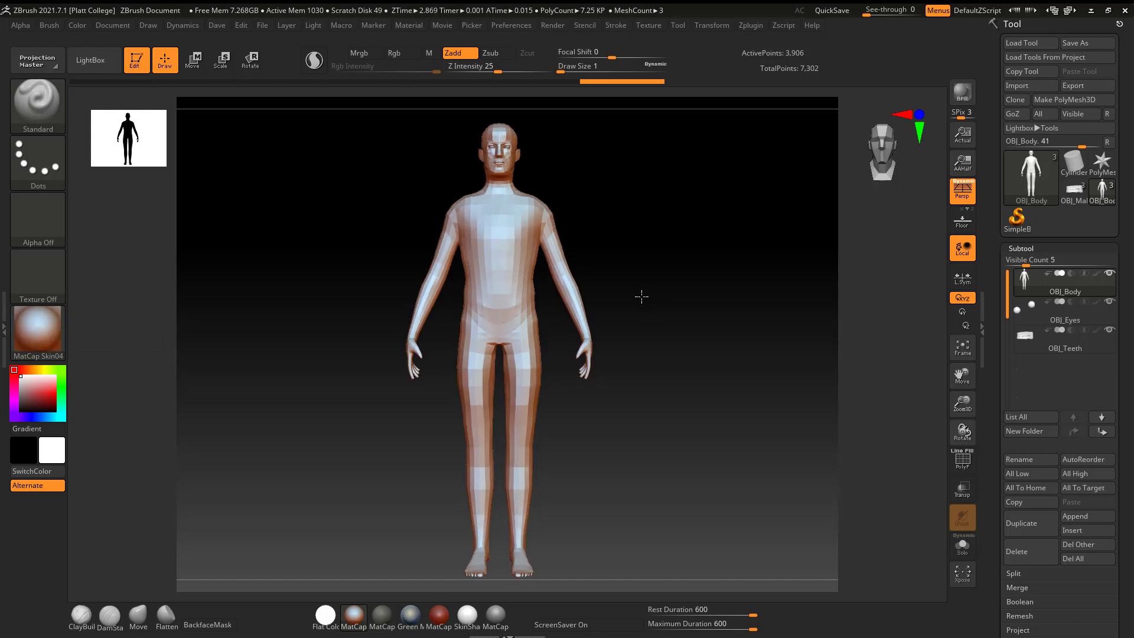
# - Isolate one hand of the body mesh temporarily and restore the visibility of the whole figure
pyautogui.hotkey('ctrl', 'shift')
pyautogui.keyDown('ctrl'); pyautogui.keyDown('shift'); pyautogui.moveTo(563, 331); pyautogui.dragTo(614, 400); pyautogui.keyUp('shift'); pyautogui.keyUp('ctrl')
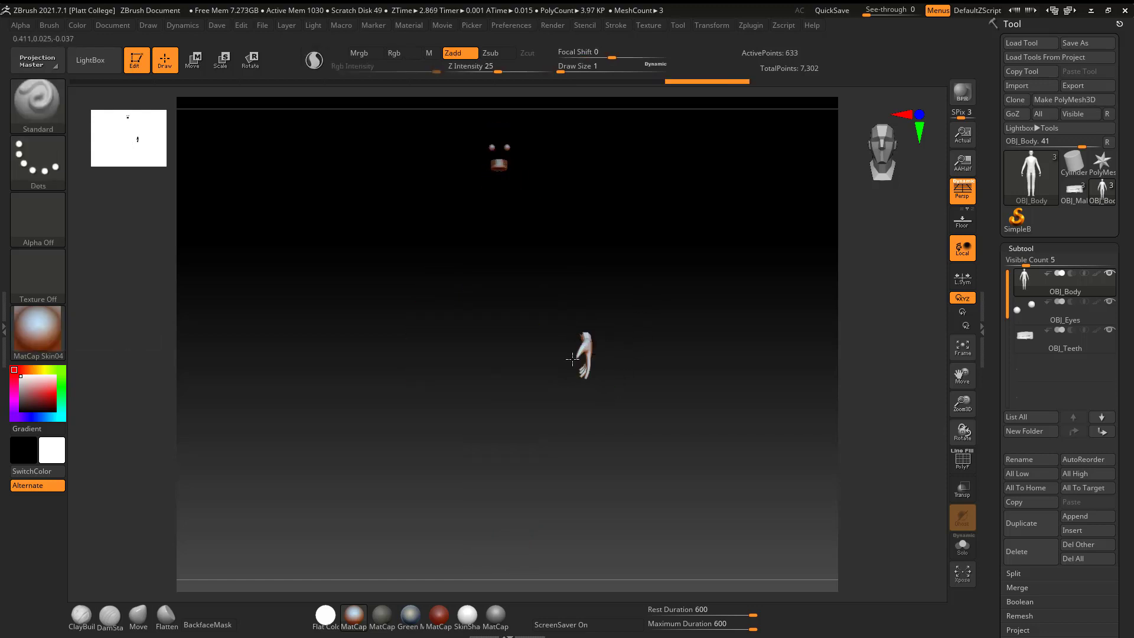
pyautogui.moveTo(649, 348)
pyautogui.mouseDown()
pyautogui.moveTo(630, 347)
pyautogui.moveTo(647, 336)
pyautogui.moveTo(717, 456)
pyautogui.moveTo(648, 276)
pyautogui.moveTo(639, 112)
pyautogui.mouseUp()
pyautogui.moveTo(603, 419); pyautogui.dragTo(665, 413)
pyautogui.keyDown('ctrl'); pyautogui.keyDown('shift'); pyautogui.click(732, 382); pyautogui.keyUp('shift'); pyautogui.keyUp('ctrl')
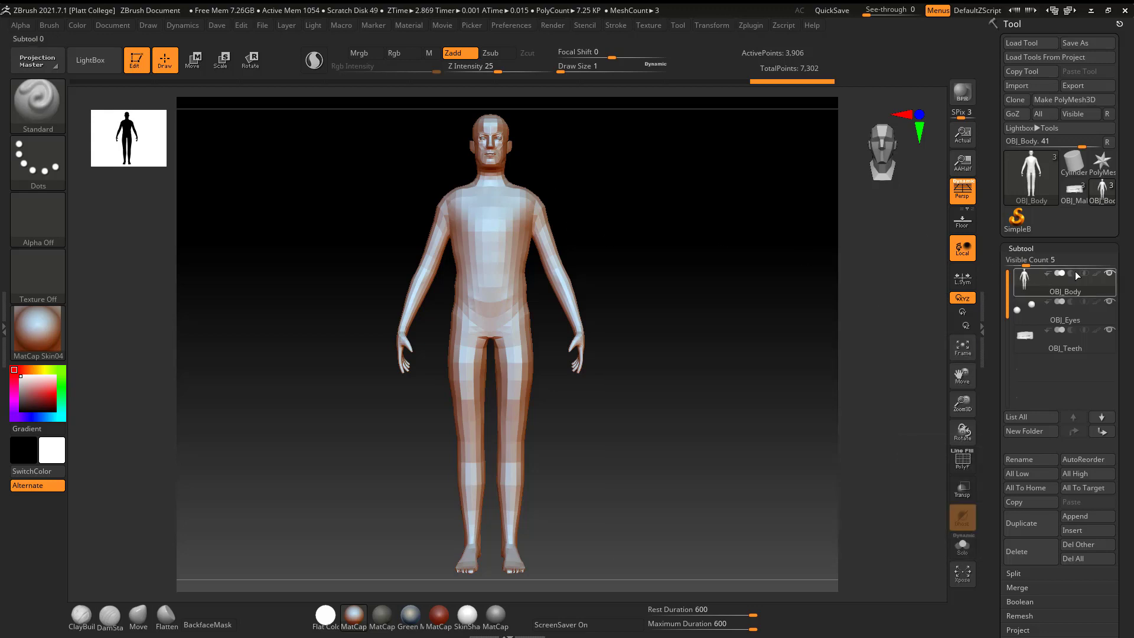
# - Export the OBJ_Body subtool as an OBJ file named OBJ_Body into the desktop's BaseMesh folder
pyautogui.click(1088, 86)
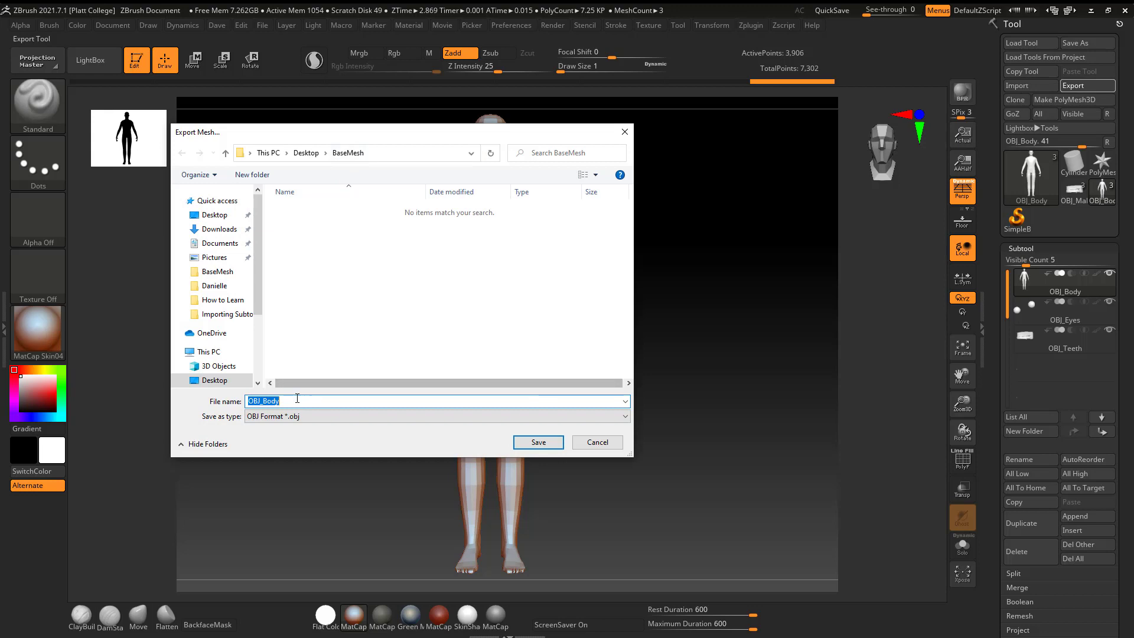
pyautogui.click(539, 443)
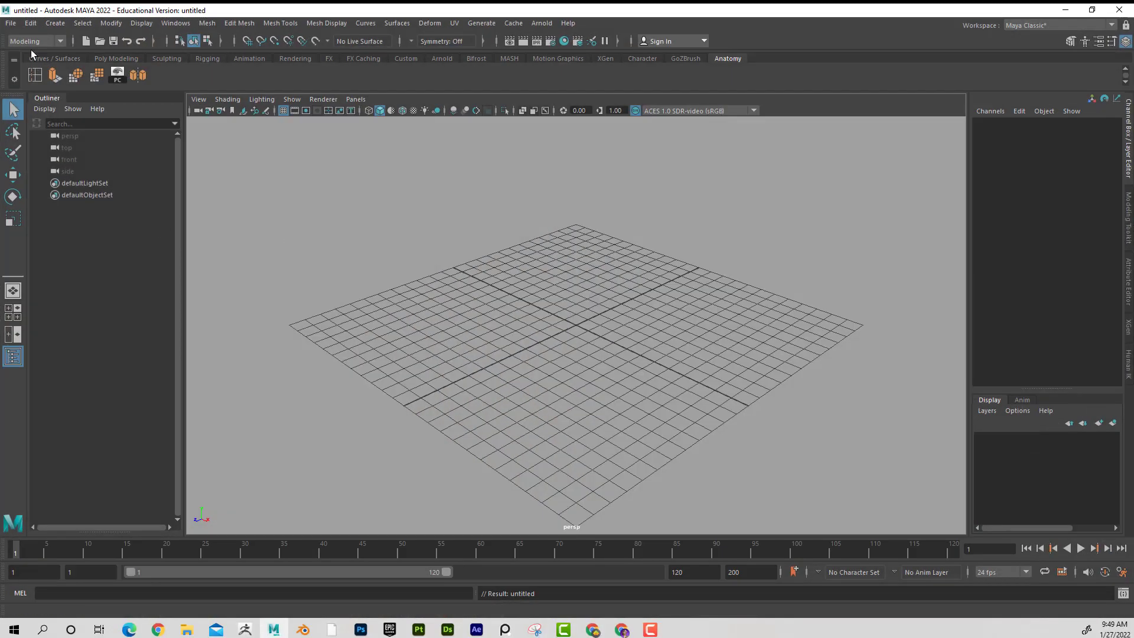
# - Switch to Maya and import OBJ_Body.obj from the BaseMesh folder on the desktop into the empty scene
pyautogui.click(10, 23)
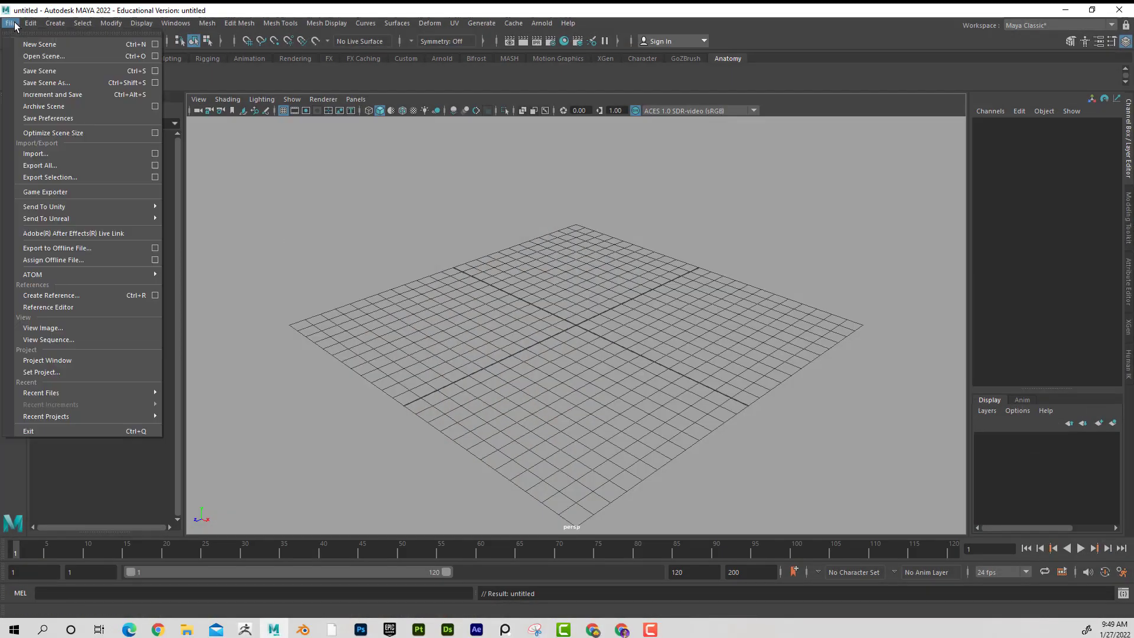
pyautogui.moveTo(118, 220)
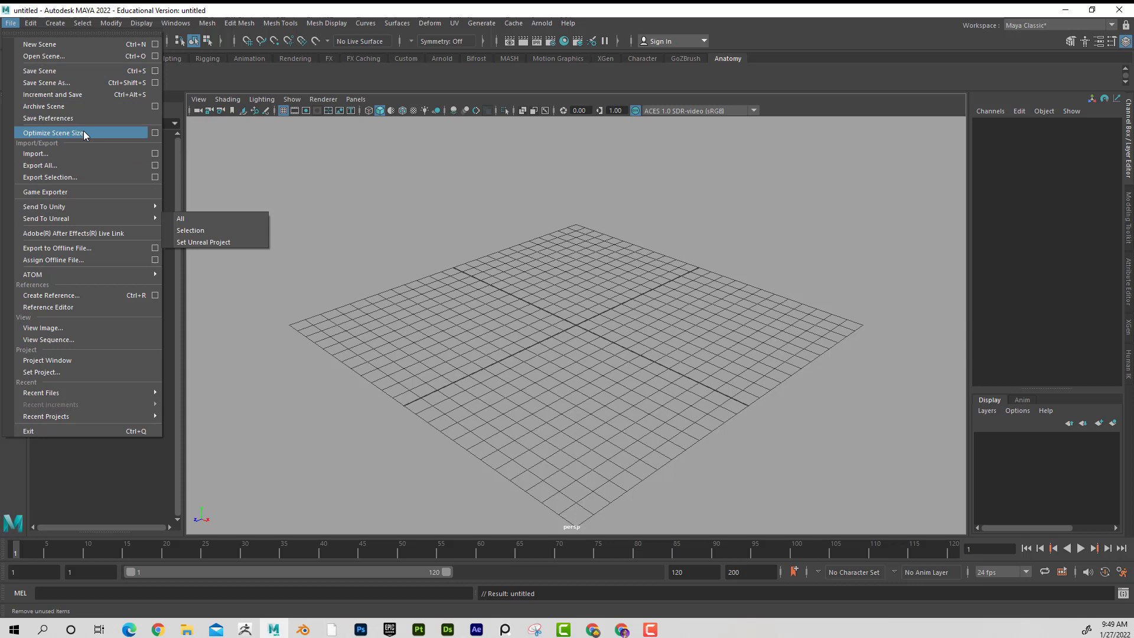
pyautogui.click(82, 153)
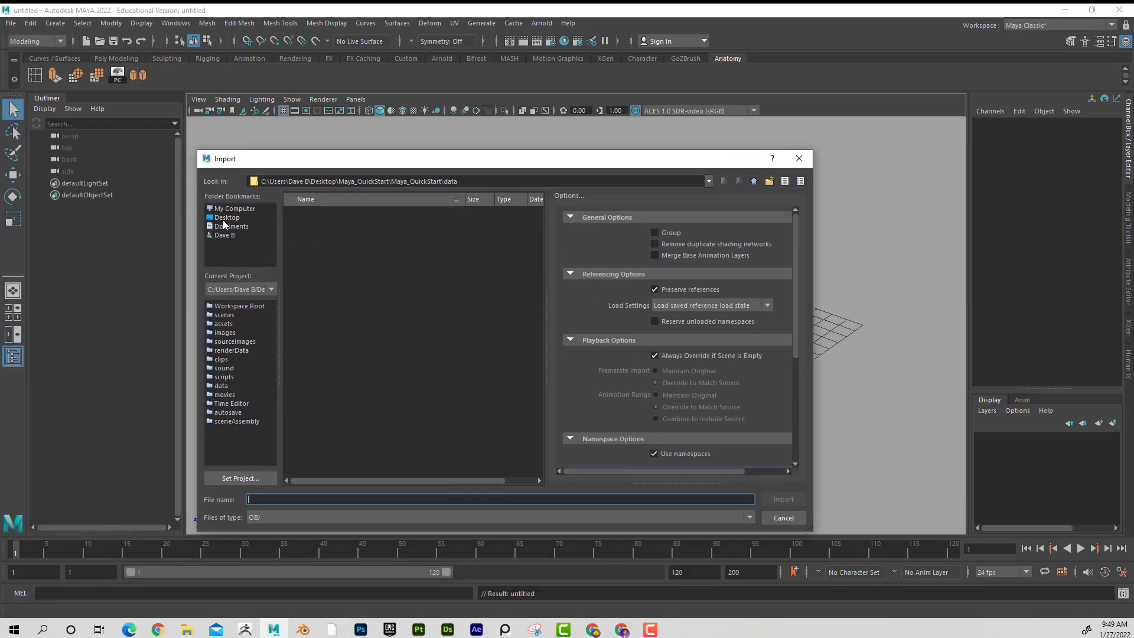
pyautogui.click(227, 217)
pyautogui.doubleClick(313, 216)
pyautogui.click(313, 213)
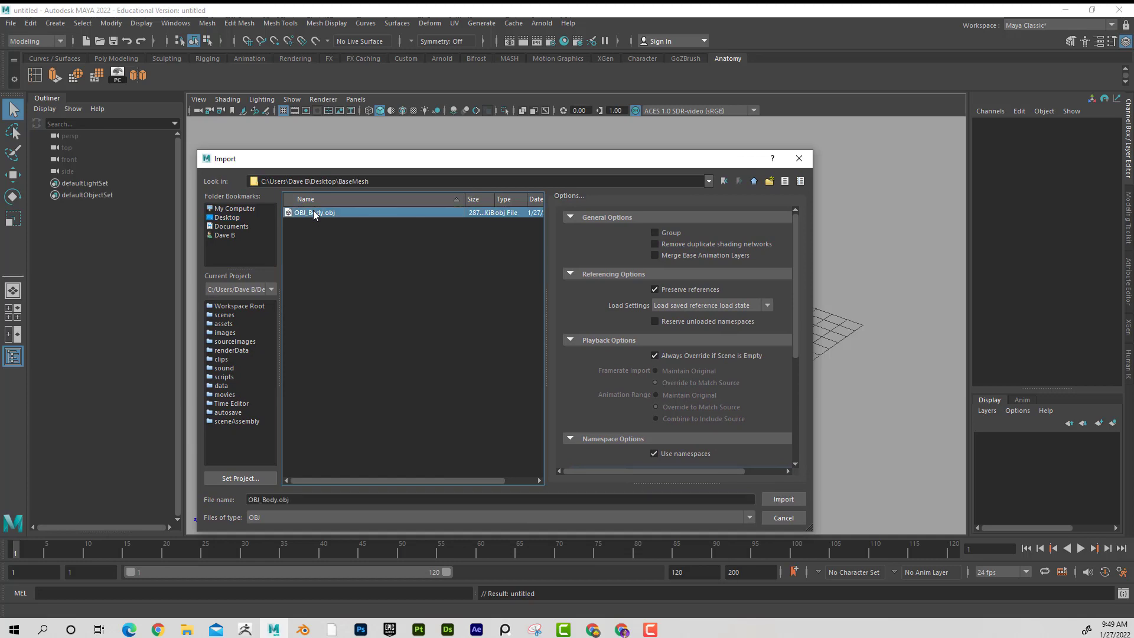
pyautogui.click(783, 500)
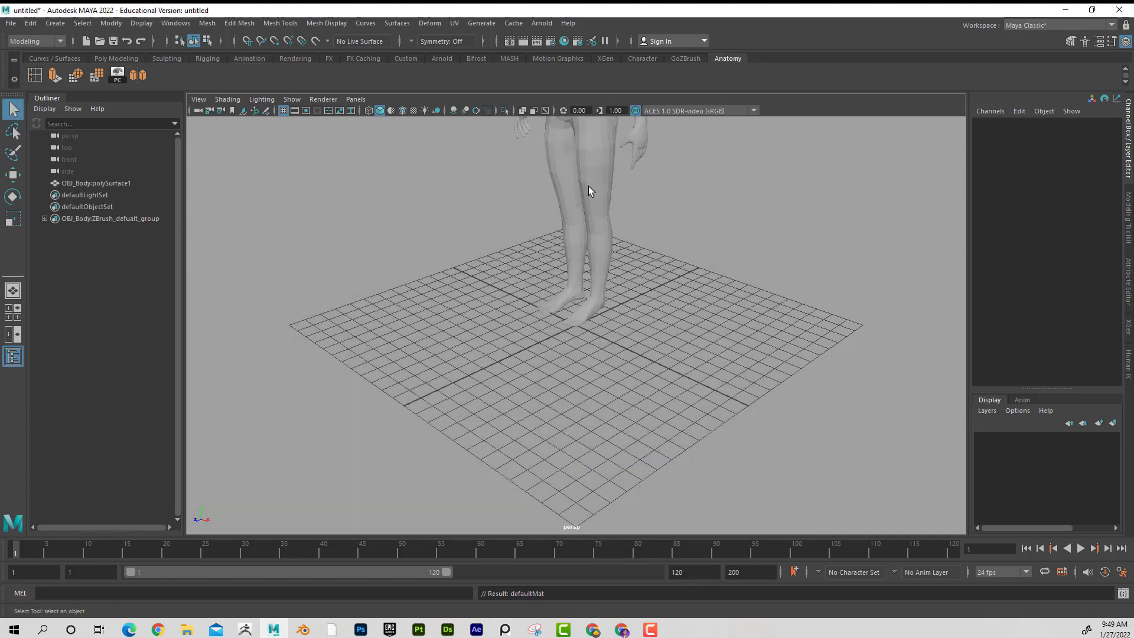
# - Select the imported body mesh and open the UV Editor, placing its window clear of the model
pyautogui.keyDown('alt'); pyautogui.moveTo(660, 253); pyautogui.dragTo(452, 297); pyautogui.keyUp('alt')
pyautogui.keyDown('alt'); pyautogui.moveTo(513, 313); pyautogui.dragTo(438, 321, button='middle'); pyautogui.keyUp('alt')
pyautogui.scroll(3, 438, 322)
pyautogui.keyDown('alt'); pyautogui.moveTo(438, 321); pyautogui.dragTo(482, 319); pyautogui.keyUp('alt')
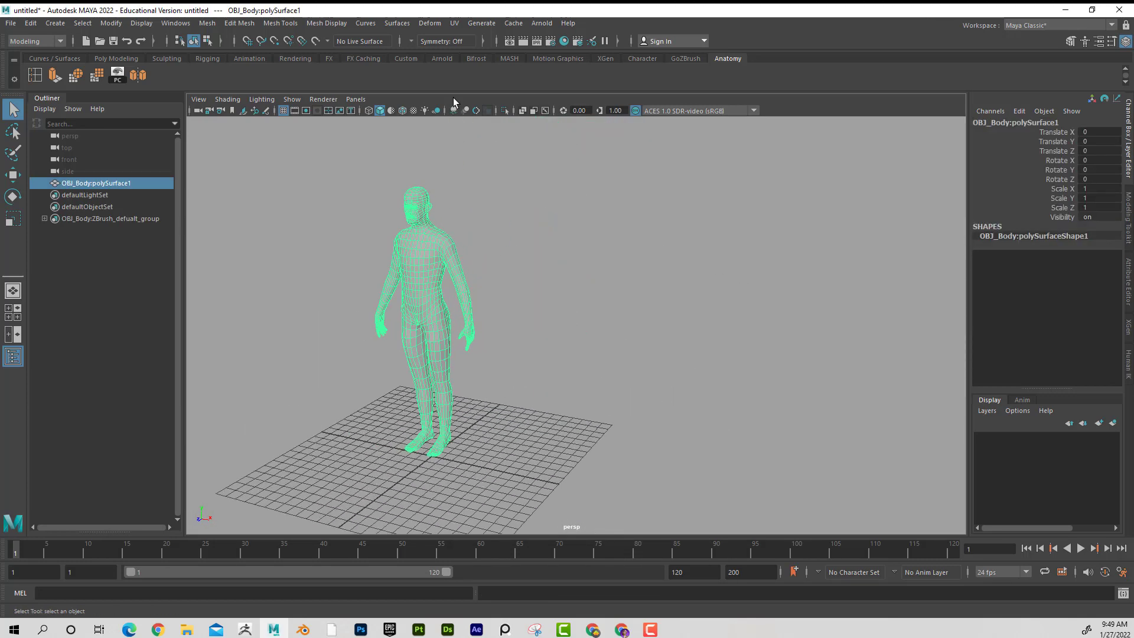
pyautogui.click(472, 45)
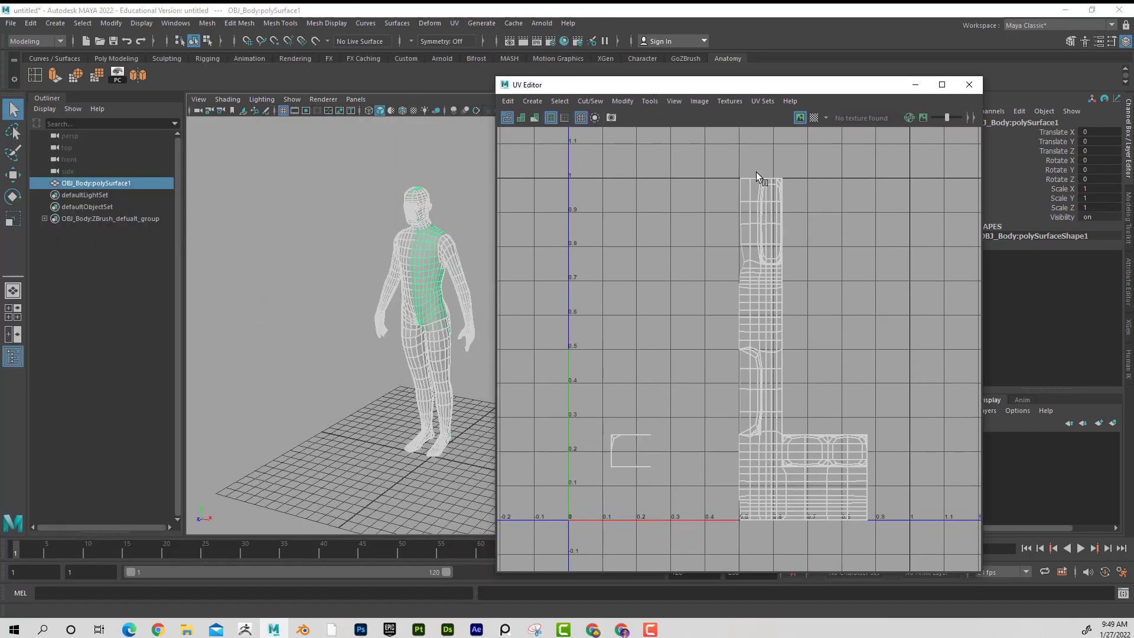
pyautogui.moveTo(778, 91); pyautogui.dragTo(836, 97)
# - Select all faces of the body mesh and apply a planar UV projection to them
pyautogui.moveTo(405, 282); pyautogui.dragTo(334, 208, button='right')
pyautogui.moveTo(314, 156); pyautogui.dragTo(473, 449)
pyautogui.press('f')
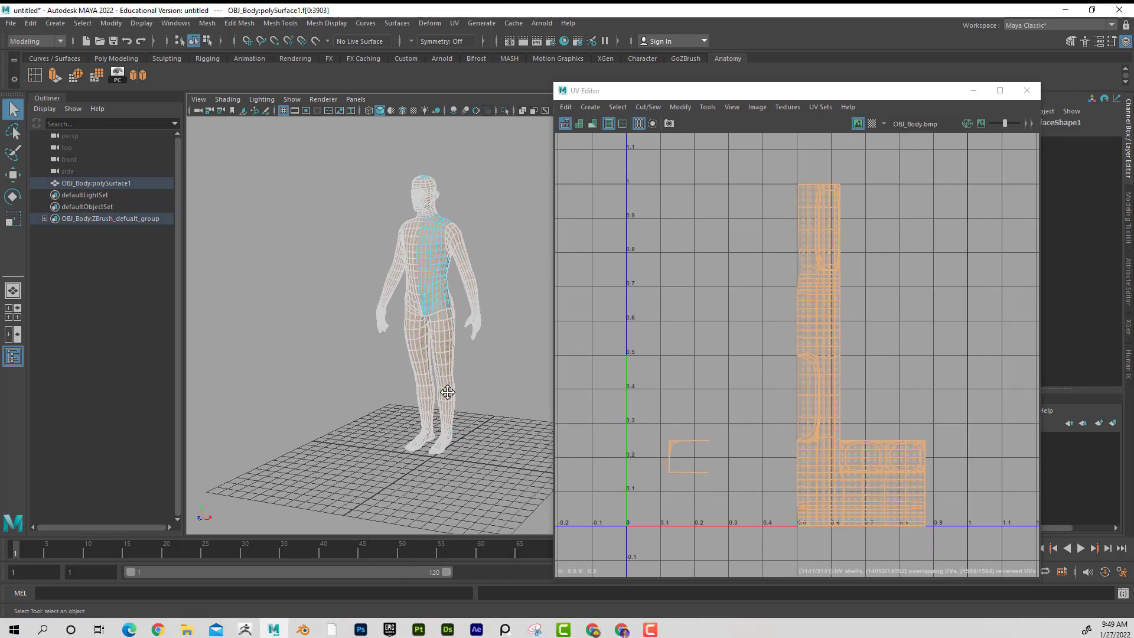
pyautogui.click(455, 25)
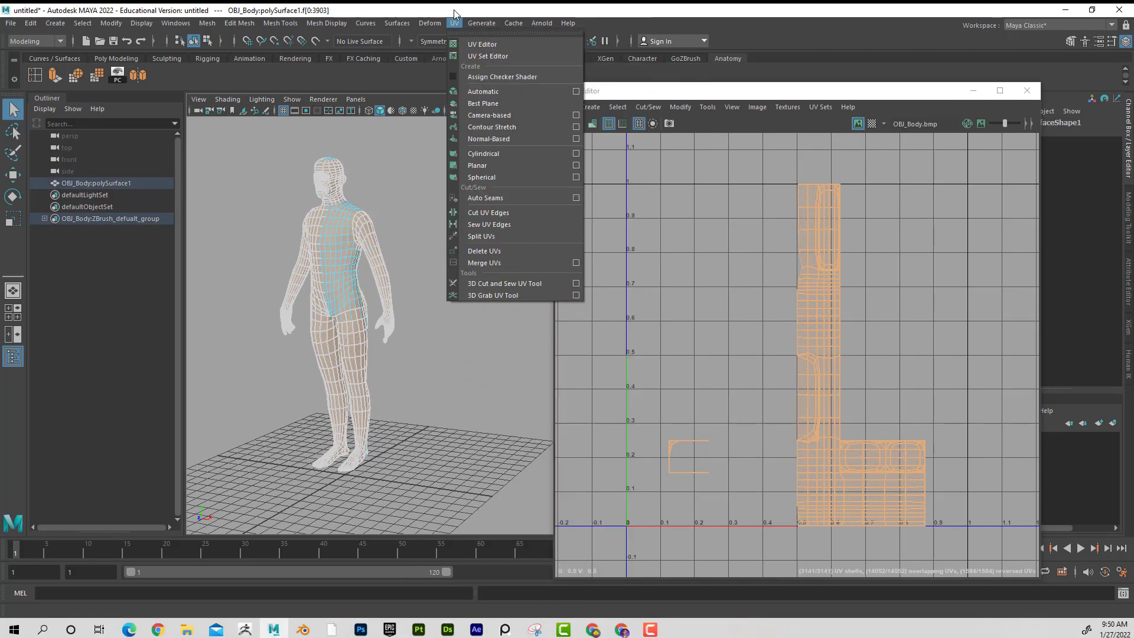
pyautogui.click(512, 166)
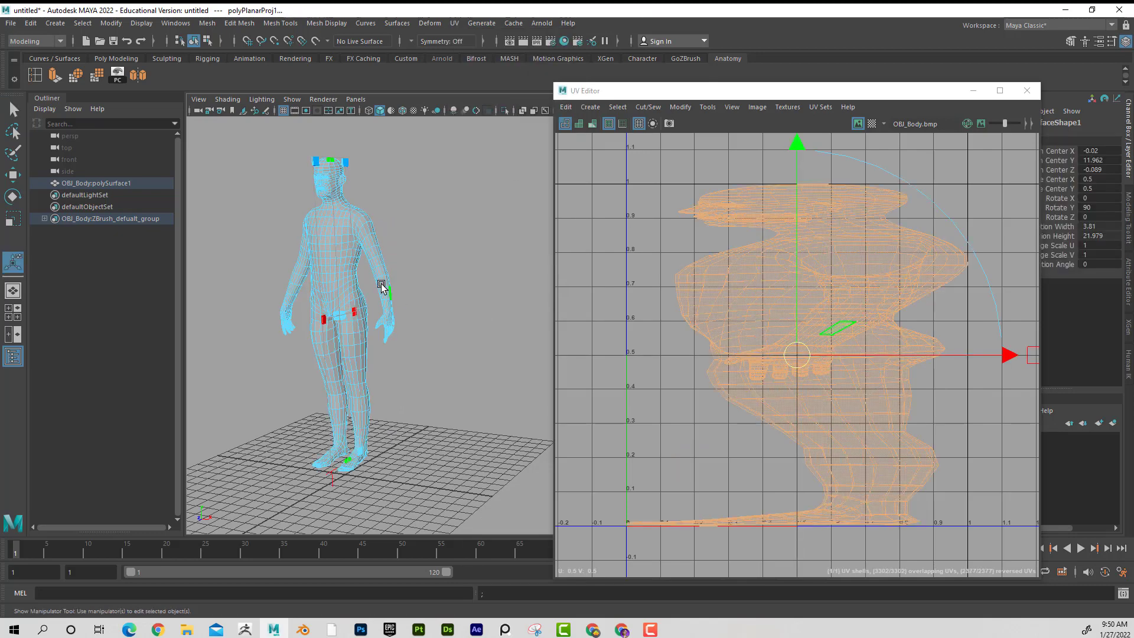
# - Turn on Object X symmetry and switch the body mesh to edge selection
pyautogui.keyDown('alt'); pyautogui.moveTo(382, 288); pyautogui.dragTo(370, 262); pyautogui.keyUp('alt')
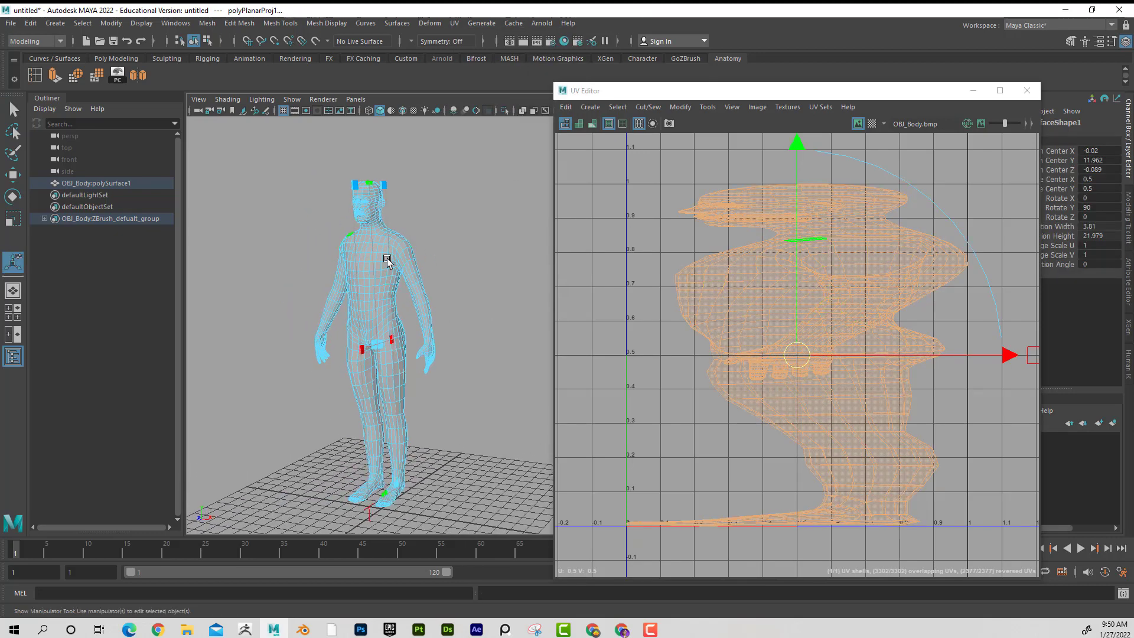
pyautogui.click(414, 40)
pyautogui.click(444, 63)
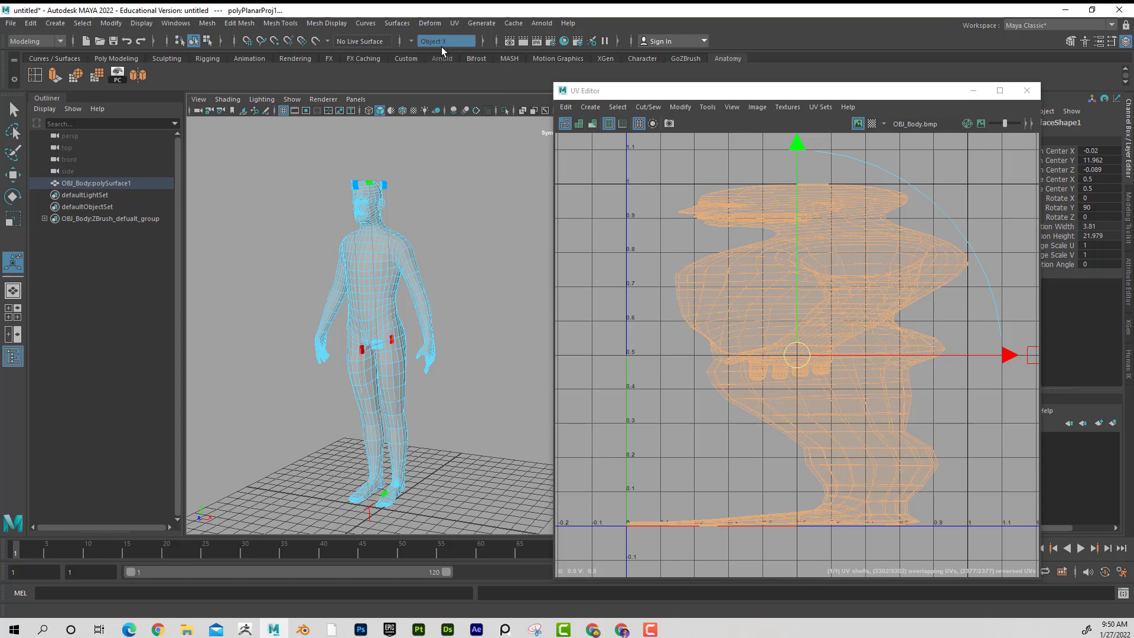
pyautogui.keyDown('alt'); pyautogui.moveTo(392, 212); pyautogui.dragTo(516, 192, button='right'); pyautogui.keyUp('alt')
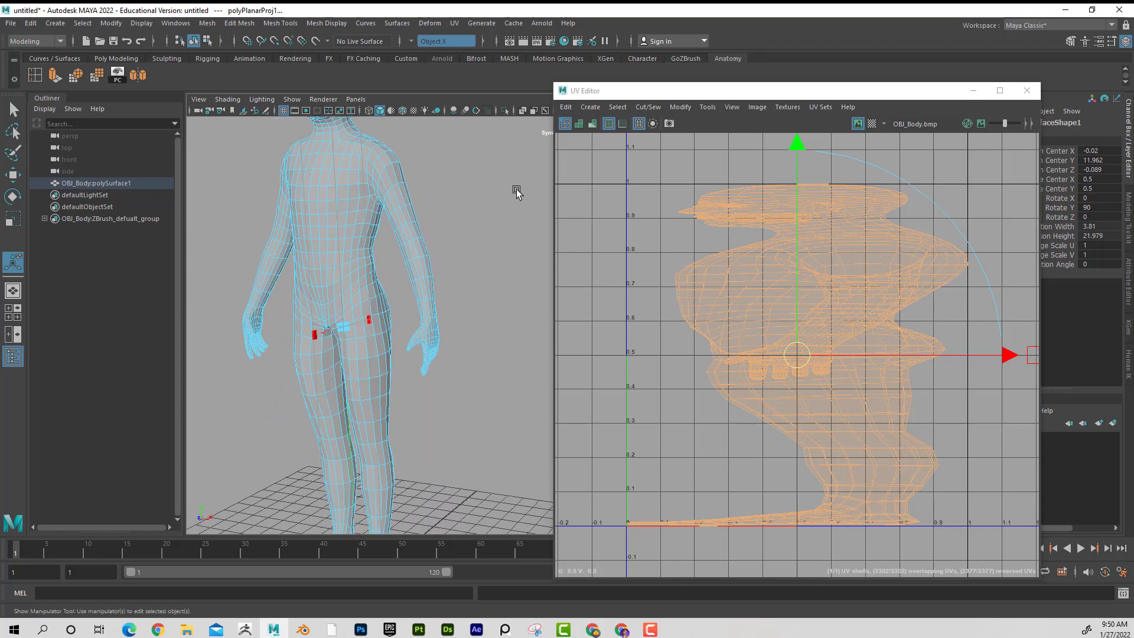
pyautogui.moveTo(429, 281); pyautogui.dragTo(431, 260, button='right')
pyautogui.keyDown('alt'); pyautogui.moveTo(430, 257); pyautogui.dragTo(449, 299, button='middle'); pyautogui.keyUp('alt')
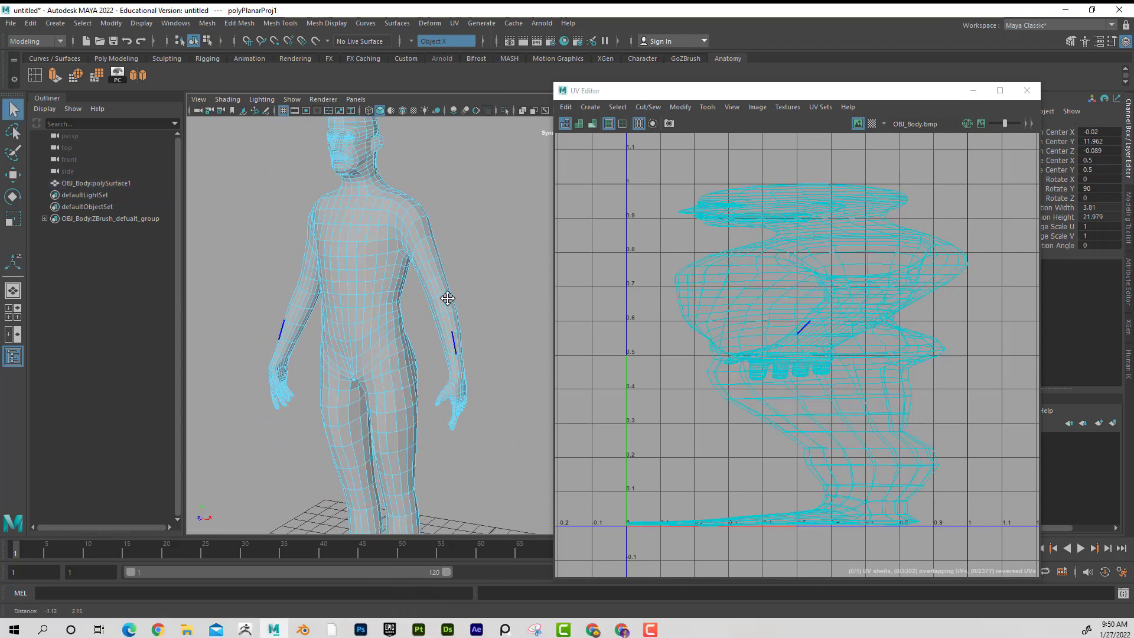
# - Select the edge loops around both shoulders and cut the UVs along them
pyautogui.keyDown('alt'); pyautogui.moveTo(448, 299); pyautogui.dragTo(413, 285, button='right'); pyautogui.keyUp('alt')
pyautogui.keyDown('alt'); pyautogui.moveTo(413, 285); pyautogui.dragTo(455, 274); pyautogui.keyUp('alt')
pyautogui.keyDown('alt'); pyautogui.moveTo(456, 273); pyautogui.dragTo(495, 284, button='right'); pyautogui.keyUp('alt')
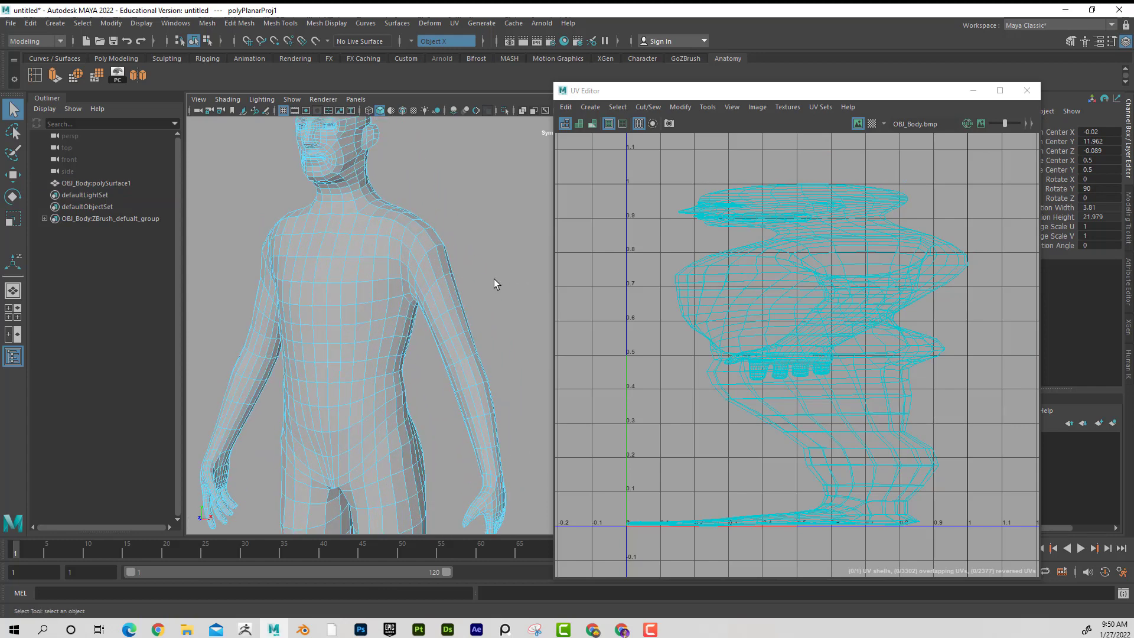
pyautogui.doubleClick(412, 244)
pyautogui.keyDown('alt'); pyautogui.moveTo(413, 246); pyautogui.dragTo(467, 260); pyautogui.keyUp('alt')
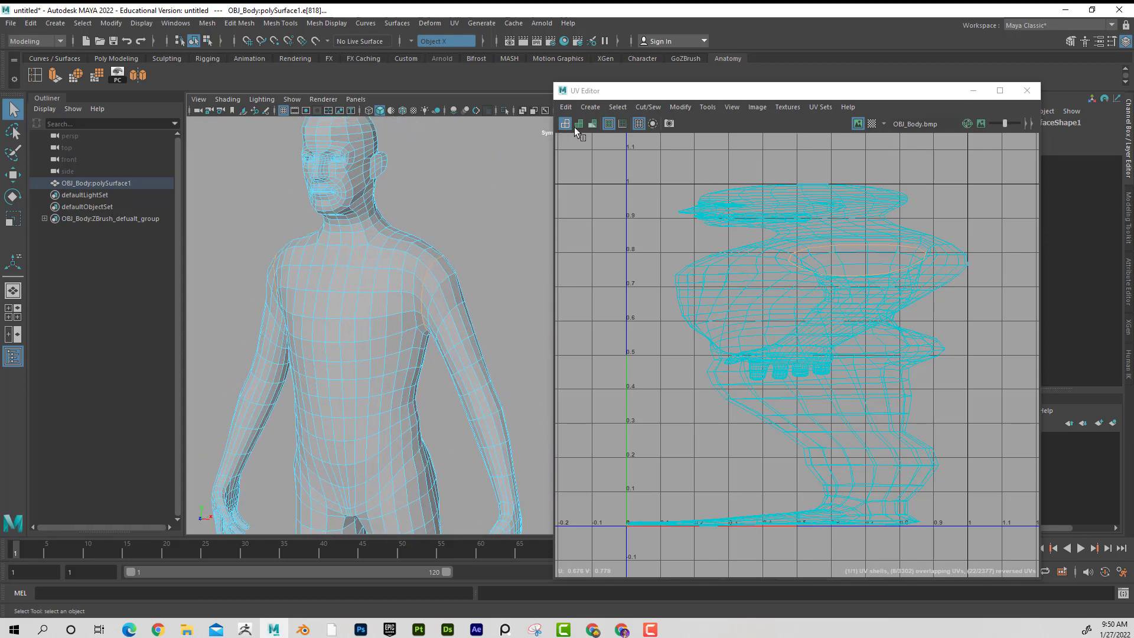
pyautogui.click(648, 106)
pyautogui.click(656, 171)
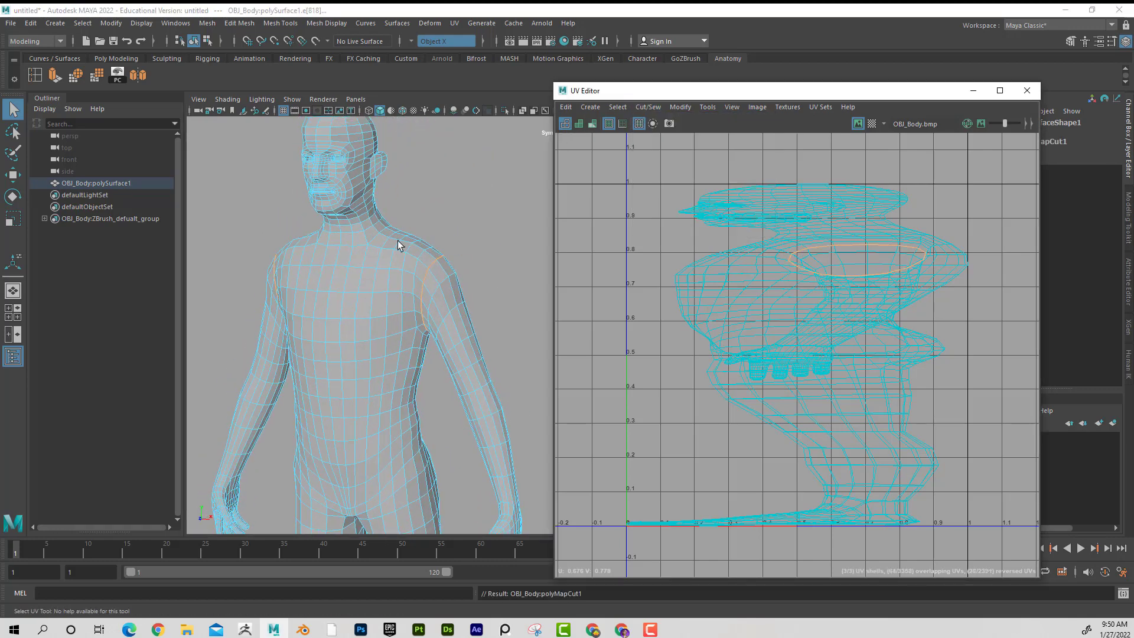
# - Select the edge loop around the base of the neck and cut the UVs along it
pyautogui.keyDown('alt'); pyautogui.moveTo(398, 241); pyautogui.dragTo(423, 291, button='middle'); pyautogui.keyUp('alt')
pyautogui.keyDown('alt'); pyautogui.moveTo(423, 291); pyautogui.dragTo(443, 274, button='right'); pyautogui.keyUp('alt')
pyautogui.keyDown('alt'); pyautogui.moveTo(443, 273); pyautogui.dragTo(416, 263); pyautogui.keyUp('alt')
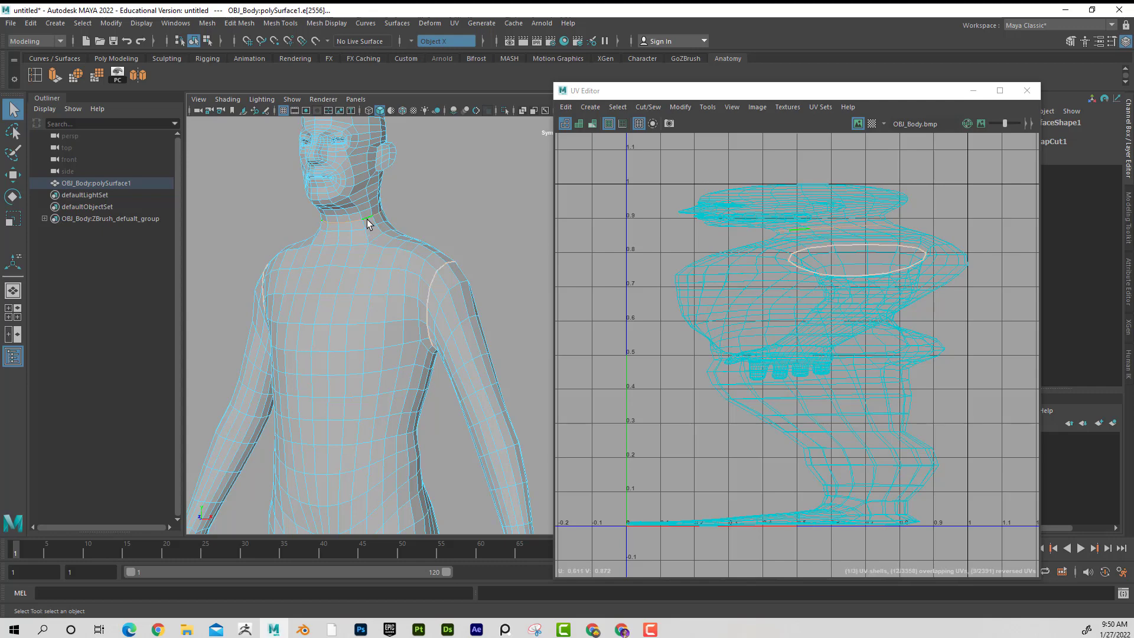
pyautogui.doubleClick(367, 221)
# - Select the edge loops around both wrists and cut the UVs along them to separate the hands
pyautogui.keyDown('alt'); pyautogui.moveTo(451, 350); pyautogui.dragTo(327, 331, button='right'); pyautogui.keyUp('alt')
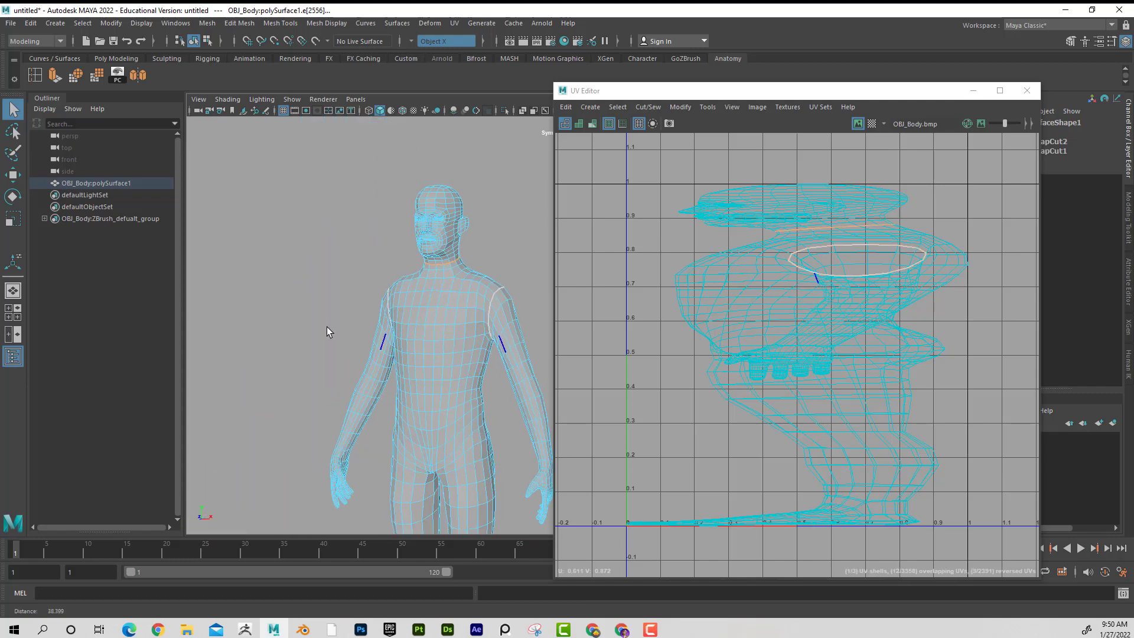
pyautogui.keyDown('alt'); pyautogui.moveTo(434, 378); pyautogui.dragTo(366, 269, button='middle'); pyautogui.keyUp('alt')
pyautogui.keyDown('alt'); pyautogui.moveTo(367, 268); pyautogui.dragTo(496, 289, button='right'); pyautogui.keyUp('alt')
pyautogui.keyDown('alt'); pyautogui.moveTo(512, 291); pyautogui.dragTo(415, 288, button='middle'); pyautogui.keyUp('alt')
pyautogui.keyDown('alt'); pyautogui.moveTo(415, 287); pyautogui.dragTo(318, 320); pyautogui.keyUp('alt')
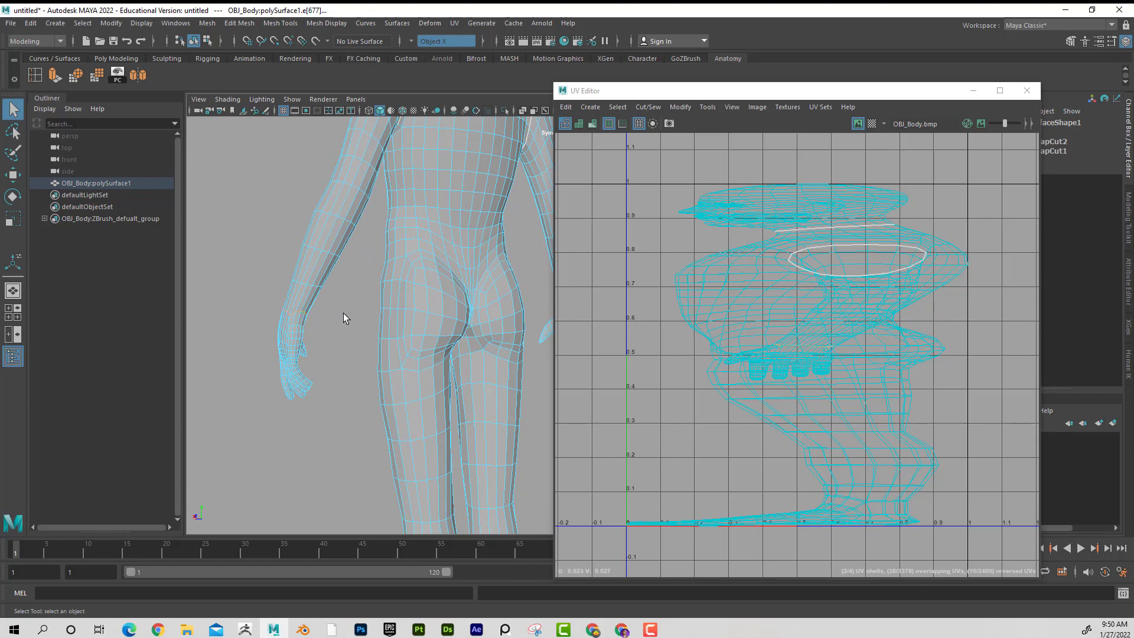
pyautogui.keyDown('alt'); pyautogui.moveTo(343, 315); pyautogui.dragTo(139, 288, button='right'); pyautogui.keyUp('alt')
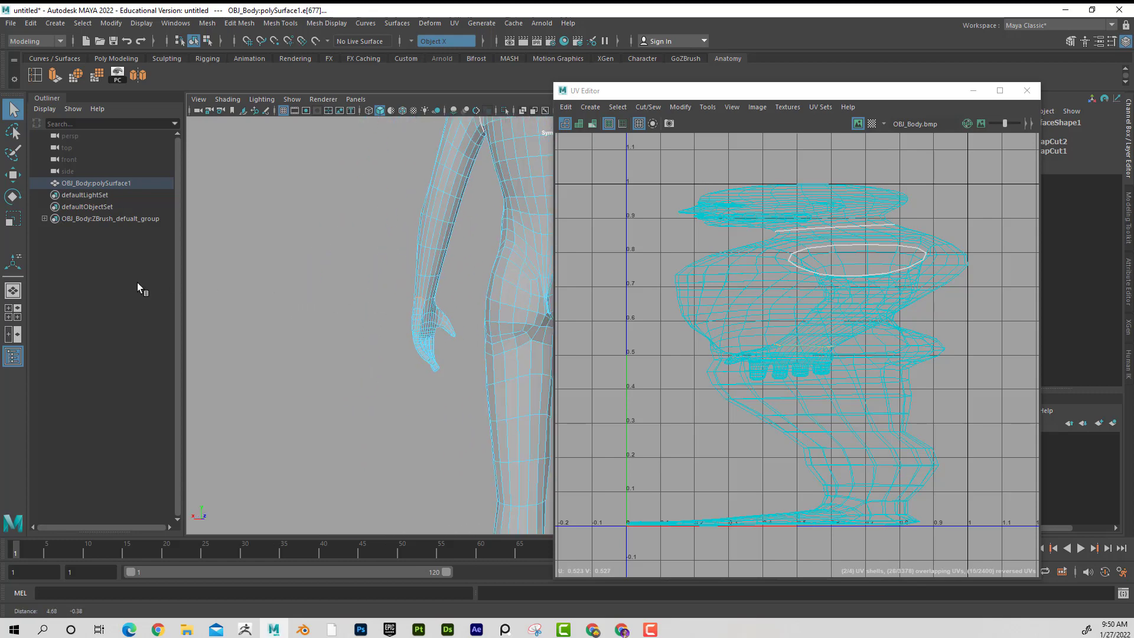
pyautogui.click(434, 303)
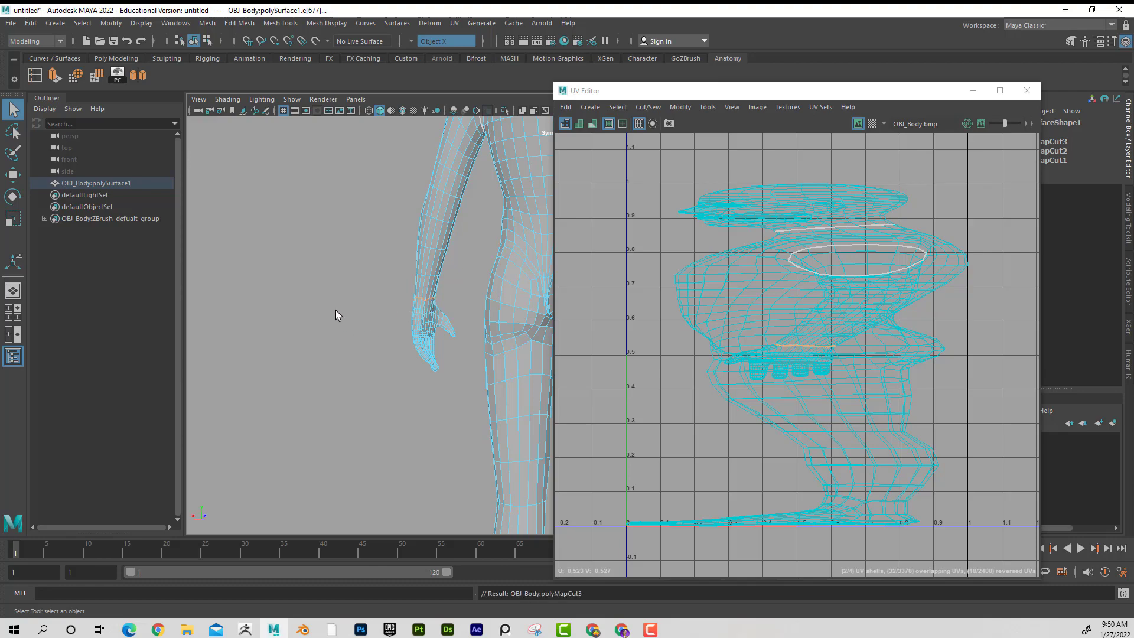
# - Select the edge loops around both ankles and cut the UVs along them to separate the feet
pyautogui.keyDown('alt'); pyautogui.moveTo(335, 311); pyautogui.dragTo(425, 241); pyautogui.keyUp('alt')
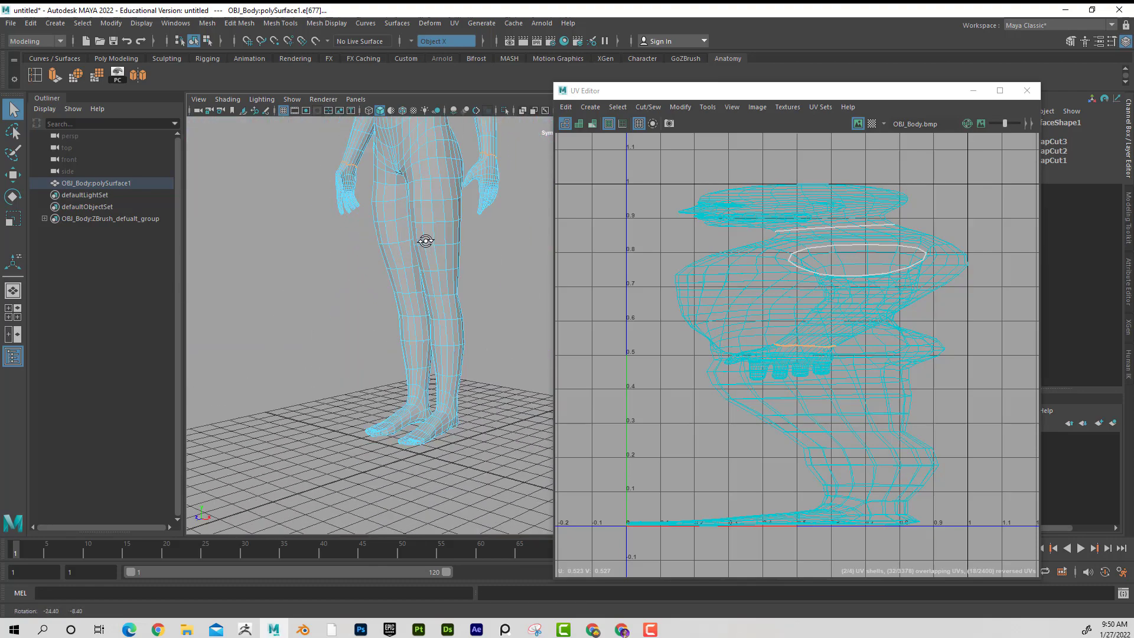
pyautogui.scroll(10, 449, 284)
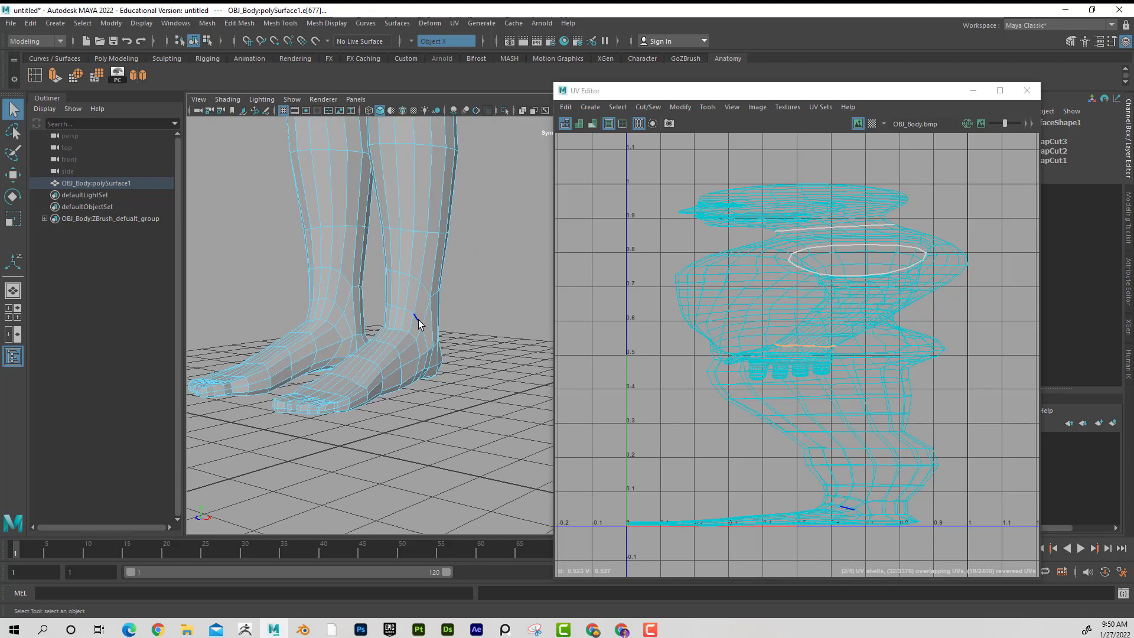
pyautogui.keyDown('shift'); pyautogui.doubleClick(437, 296); pyautogui.keyUp('shift')
pyautogui.keyDown('alt'); pyautogui.moveTo(490, 299); pyautogui.dragTo(339, 304); pyautogui.keyUp('alt')
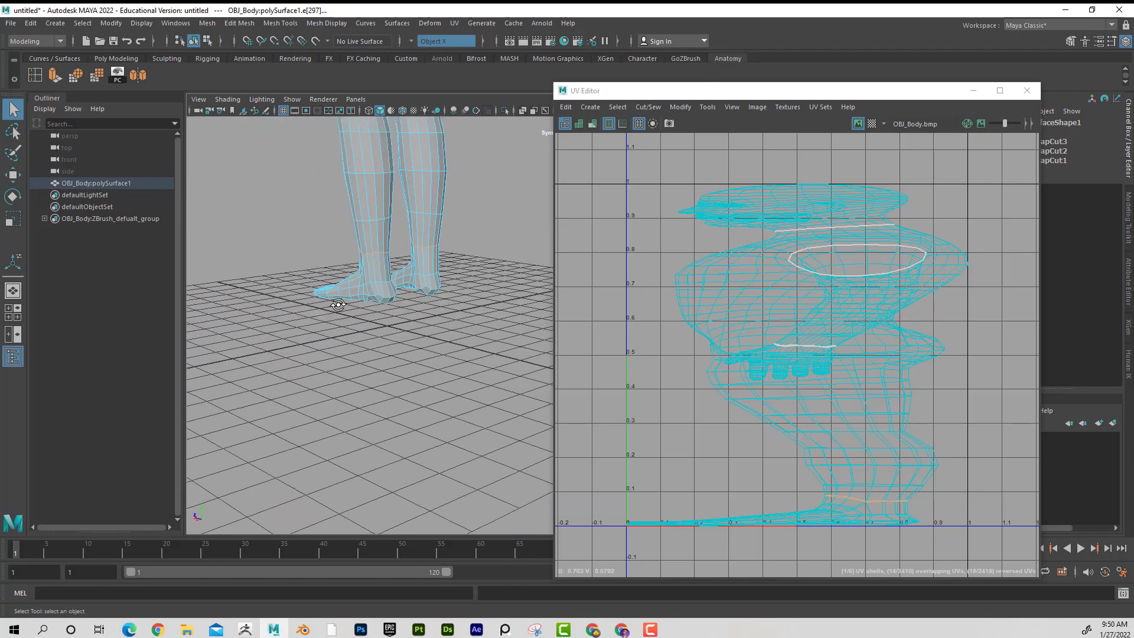
pyautogui.keyDown('alt'); pyautogui.moveTo(363, 228); pyautogui.dragTo(398, 332, button='middle'); pyautogui.keyUp('alt')
pyautogui.scroll(-4, 388, 327)
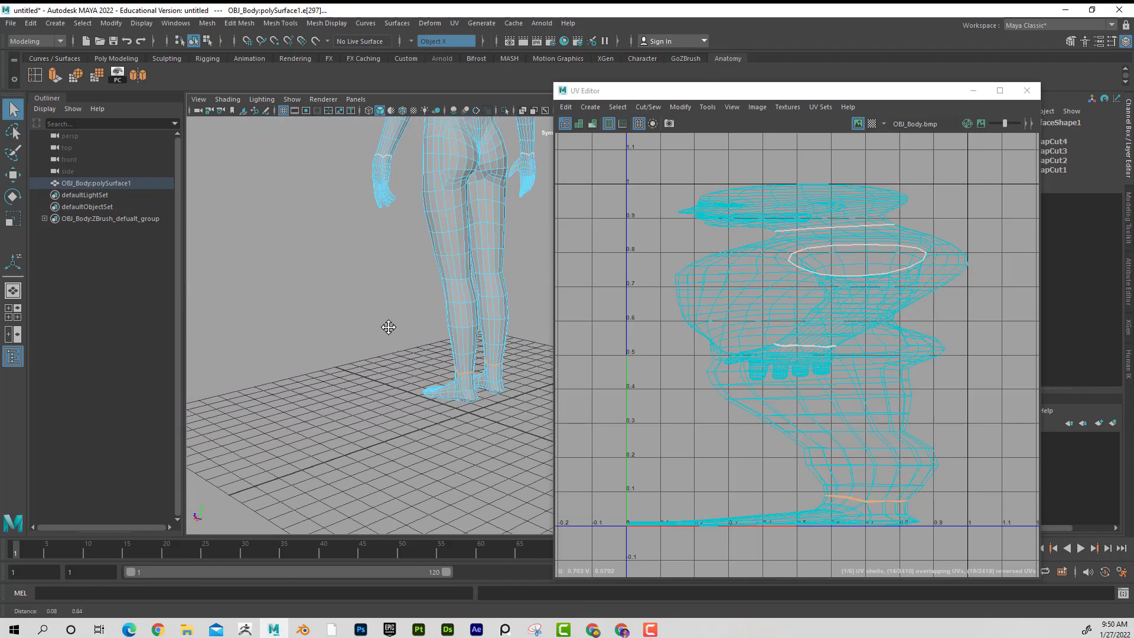
# - Select the edge loop around the hips at crotch level and cut the UVs along it to separate the legs from the torso
pyautogui.keyDown('alt'); pyautogui.moveTo(387, 328); pyautogui.dragTo(534, 346); pyautogui.keyUp('alt')
pyautogui.keyDown('alt'); pyautogui.moveTo(423, 312); pyautogui.dragTo(364, 278, button='middle'); pyautogui.keyUp('alt')
pyautogui.keyDown('alt'); pyautogui.moveTo(364, 278); pyautogui.dragTo(512, 312, button='right'); pyautogui.keyUp('alt')
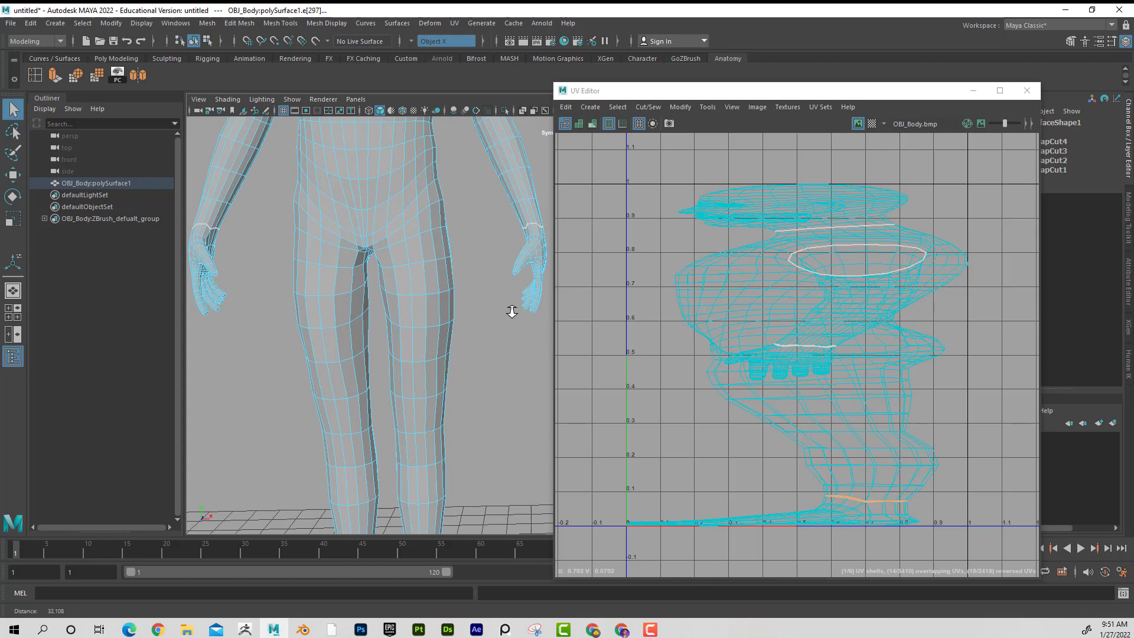
pyautogui.keyDown('alt'); pyautogui.moveTo(423, 295); pyautogui.dragTo(507, 252, button='middle'); pyautogui.keyUp('alt')
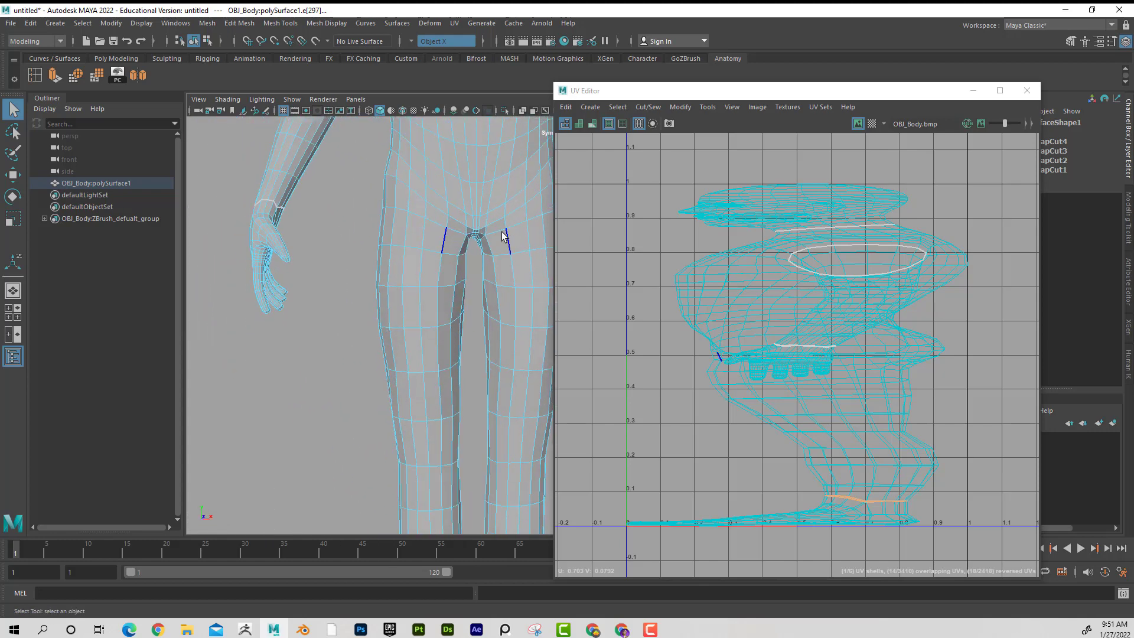
pyautogui.scroll(-5, 375, 271)
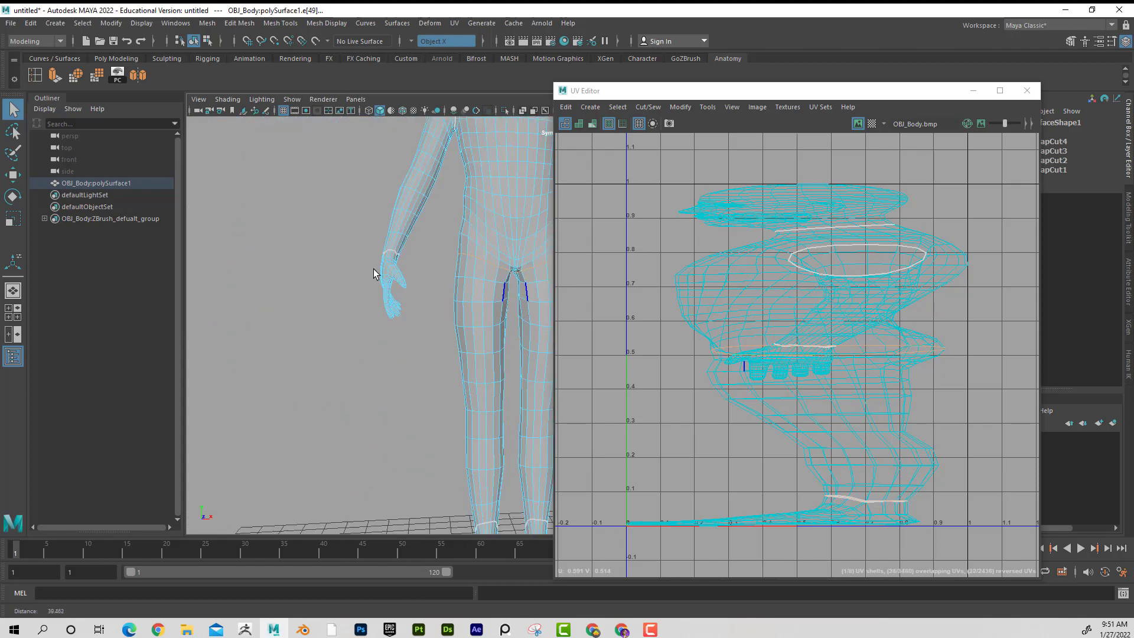
pyautogui.keyDown('alt'); pyautogui.moveTo(374, 271); pyautogui.dragTo(392, 337); pyautogui.keyUp('alt')
pyautogui.keyDown('alt'); pyautogui.moveTo(392, 337); pyautogui.dragTo(349, 304, button='middle'); pyautogui.keyUp('alt')
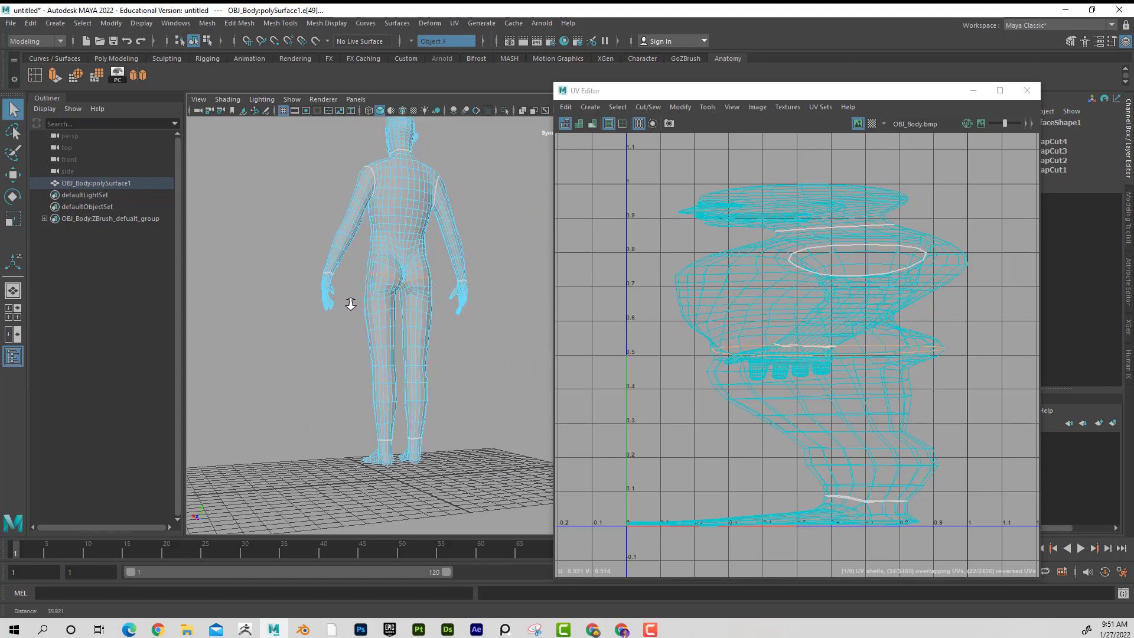
pyautogui.keyDown('alt'); pyautogui.moveTo(349, 304); pyautogui.dragTo(392, 310, button='right'); pyautogui.keyUp('alt')
pyautogui.keyDown('alt'); pyautogui.moveTo(393, 310); pyautogui.dragTo(413, 323); pyautogui.keyUp('alt')
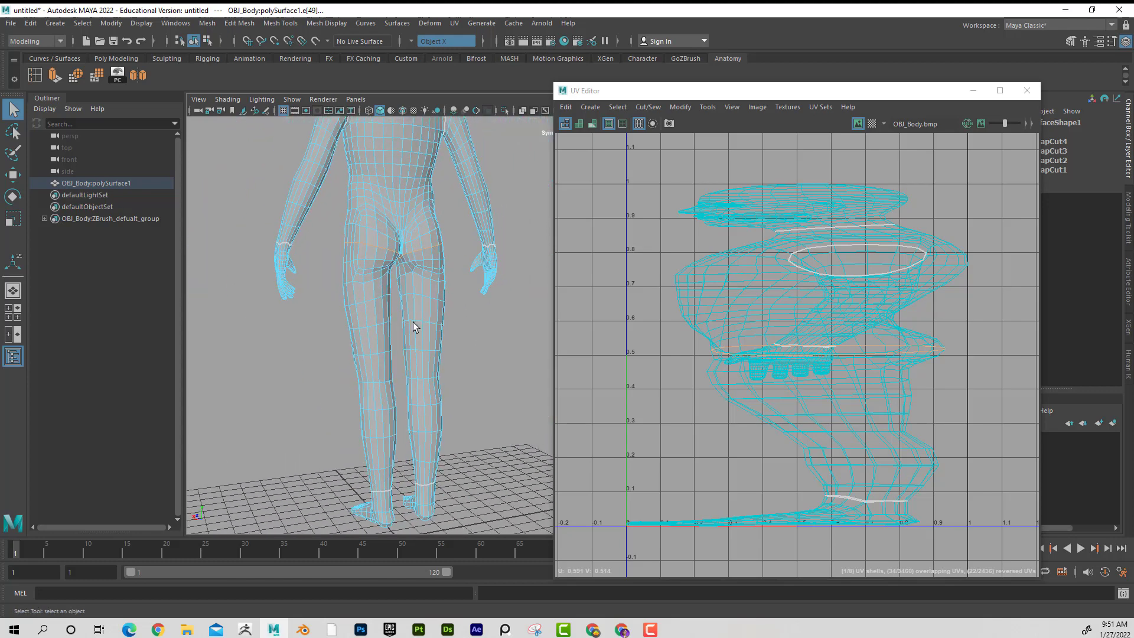
pyautogui.keyDown('alt'); pyautogui.moveTo(395, 284); pyautogui.dragTo(490, 295); pyautogui.keyUp('alt')
# - Select the edge loop running from the mouth corners across both cheeks towards the ears
pyautogui.keyDown('alt'); pyautogui.moveTo(484, 259); pyautogui.dragTo(355, 372, button='middle'); pyautogui.keyUp('alt')
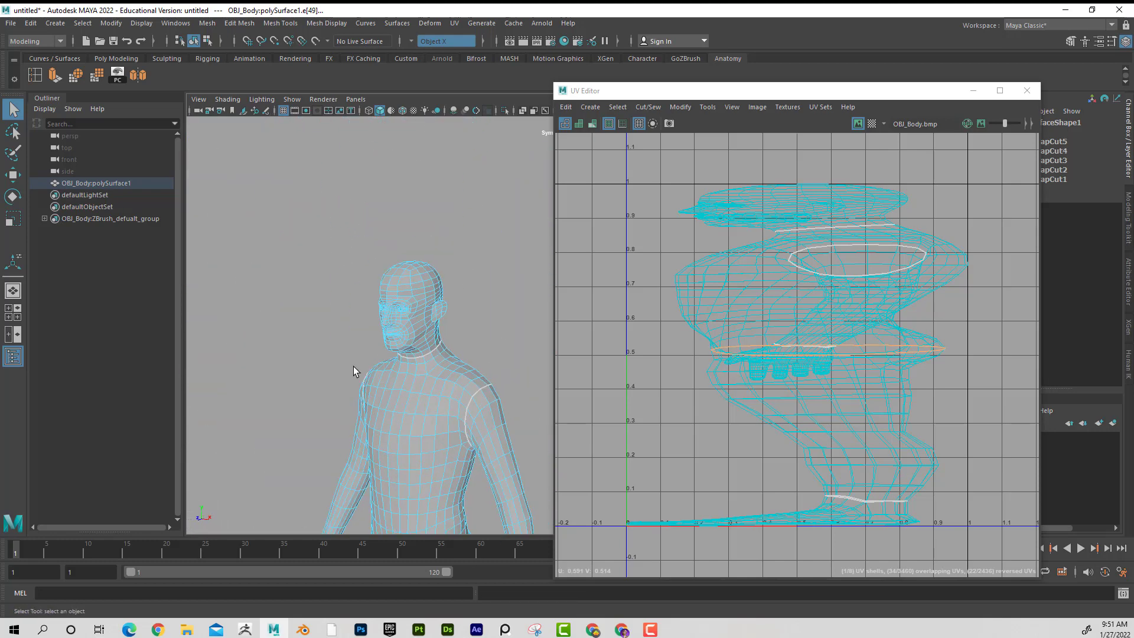
pyautogui.keyDown('alt'); pyautogui.moveTo(354, 373); pyautogui.dragTo(384, 366, button='right'); pyautogui.keyUp('alt')
pyautogui.keyDown('alt'); pyautogui.moveTo(385, 367); pyautogui.dragTo(522, 398, button='middle'); pyautogui.keyUp('alt')
pyautogui.keyDown('alt'); pyautogui.moveTo(392, 349); pyautogui.dragTo(430, 359, button='right'); pyautogui.keyUp('alt')
pyautogui.keyDown('alt'); pyautogui.moveTo(430, 359); pyautogui.dragTo(427, 354, button='middle'); pyautogui.keyUp('alt')
pyautogui.scroll(3, 457, 345)
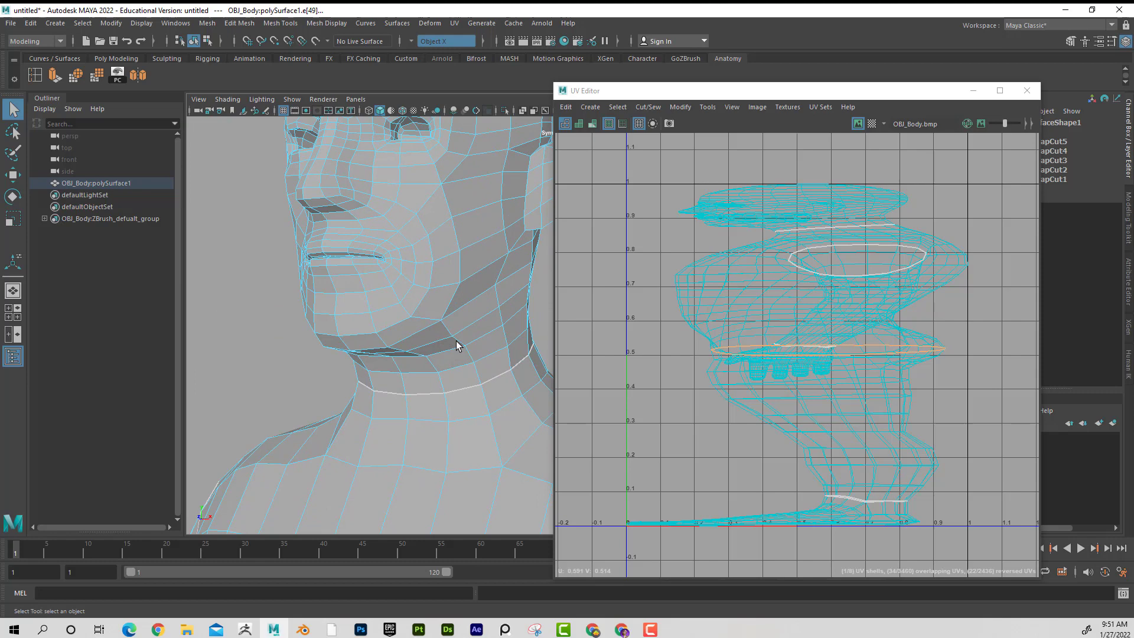
pyautogui.doubleClick(395, 260)
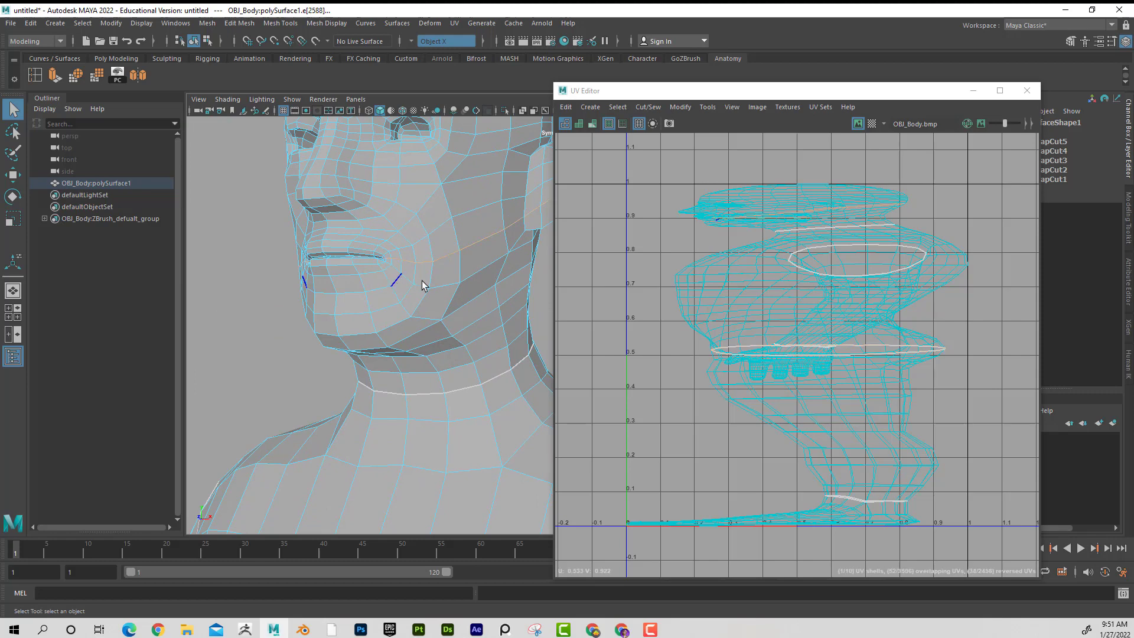
pyautogui.keyDown('alt'); pyautogui.moveTo(422, 286); pyautogui.dragTo(464, 285); pyautogui.keyUp('alt')
pyautogui.keyDown('alt'); pyautogui.moveTo(464, 286); pyautogui.dragTo(233, 268, button='middle'); pyautogui.keyUp('alt')
pyautogui.keyDown('alt'); pyautogui.moveTo(384, 304); pyautogui.dragTo(423, 309); pyautogui.keyUp('alt')
pyautogui.keyDown('alt'); pyautogui.moveTo(423, 309); pyautogui.dragTo(311, 289, button='middle'); pyautogui.keyUp('alt')
pyautogui.keyDown('alt'); pyautogui.moveTo(312, 289); pyautogui.dragTo(461, 289); pyautogui.keyUp('alt')
pyautogui.keyDown('alt'); pyautogui.moveTo(461, 288); pyautogui.dragTo(360, 283, button='middle'); pyautogui.keyUp('alt')
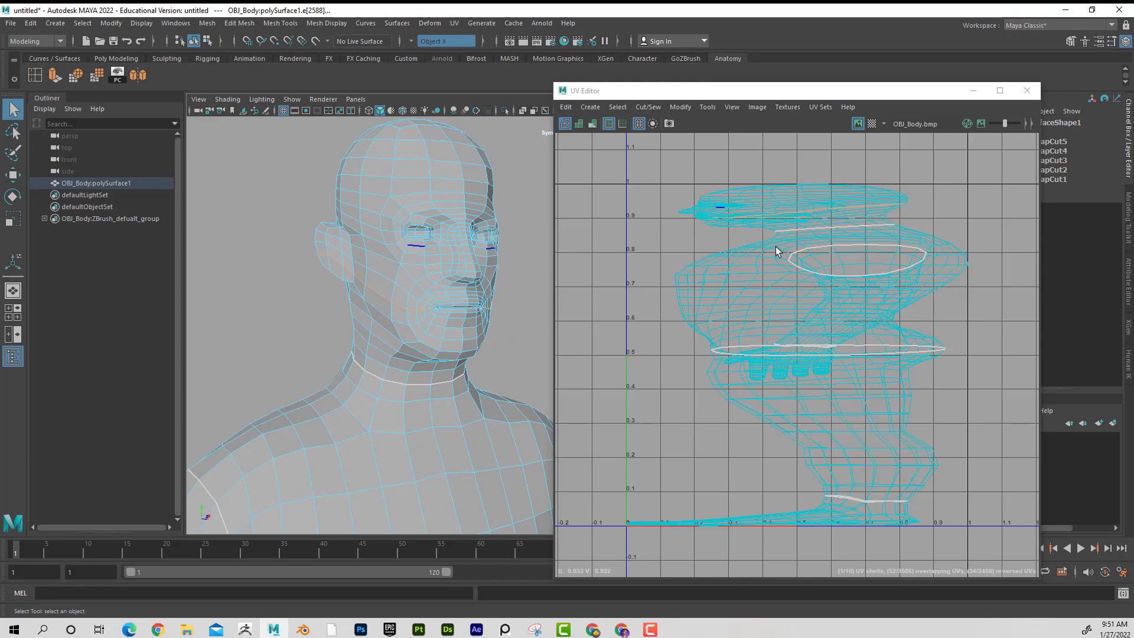
# - Deselect the part of the loop behind the ears and cut the UVs along the remaining edges from the mouth to the ears
pyautogui.scroll(8, 927, 255)
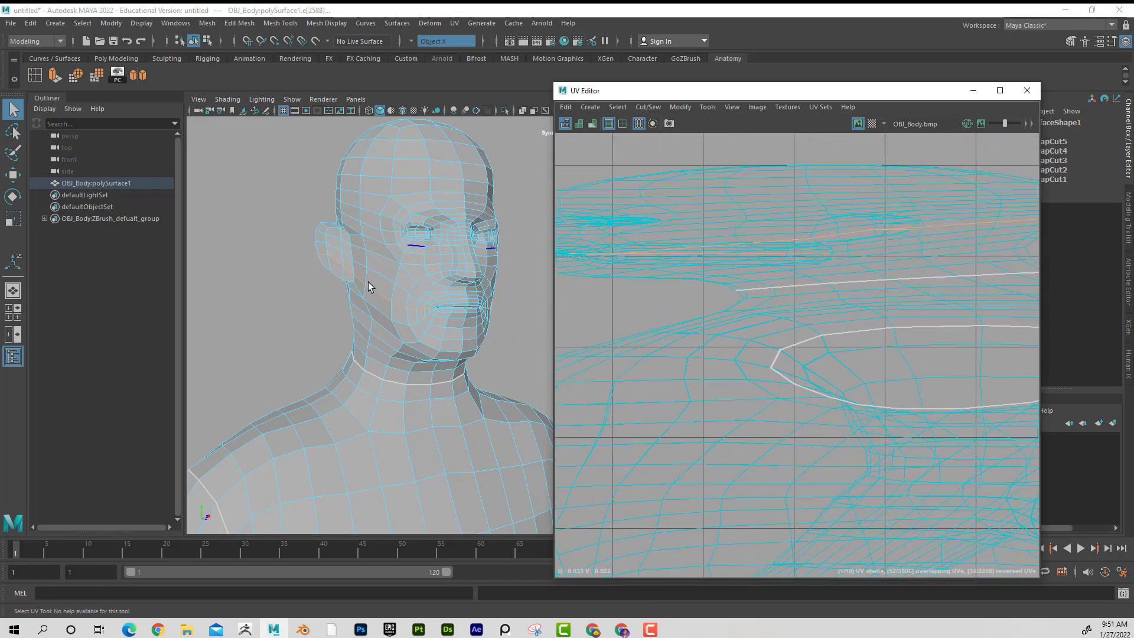
pyautogui.keyDown('alt'); pyautogui.moveTo(377, 278); pyautogui.dragTo(390, 275); pyautogui.keyUp('alt')
pyautogui.keyDown('alt'); pyautogui.moveTo(470, 245); pyautogui.dragTo(394, 248, button='middle'); pyautogui.keyUp('alt')
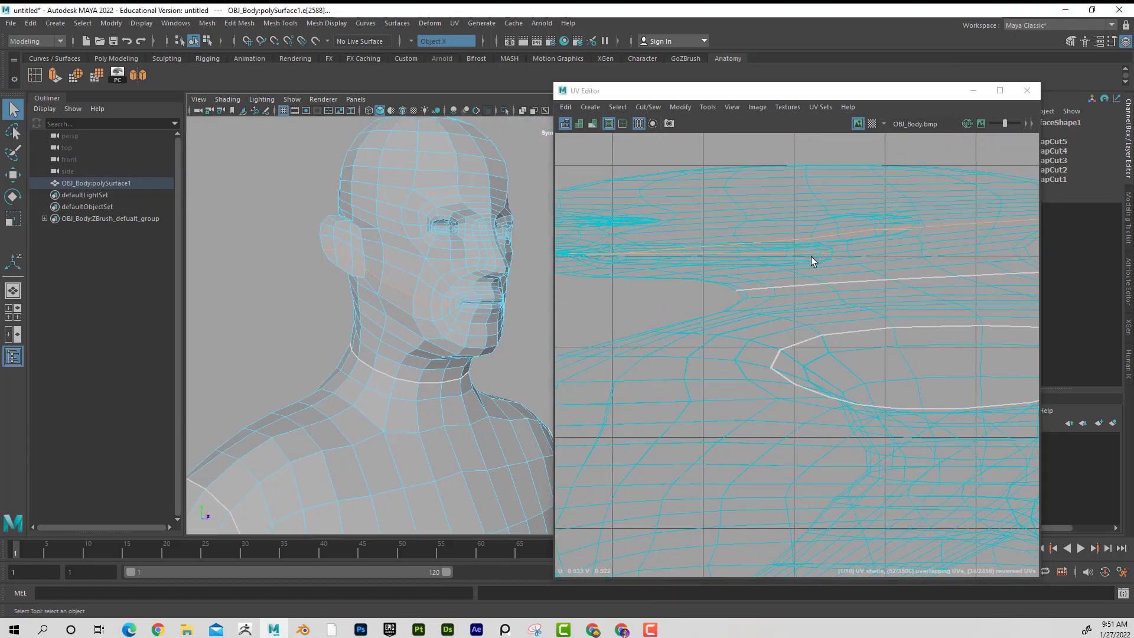
pyautogui.click(811, 265)
pyautogui.moveTo(742, 169); pyautogui.dragTo(825, 251)
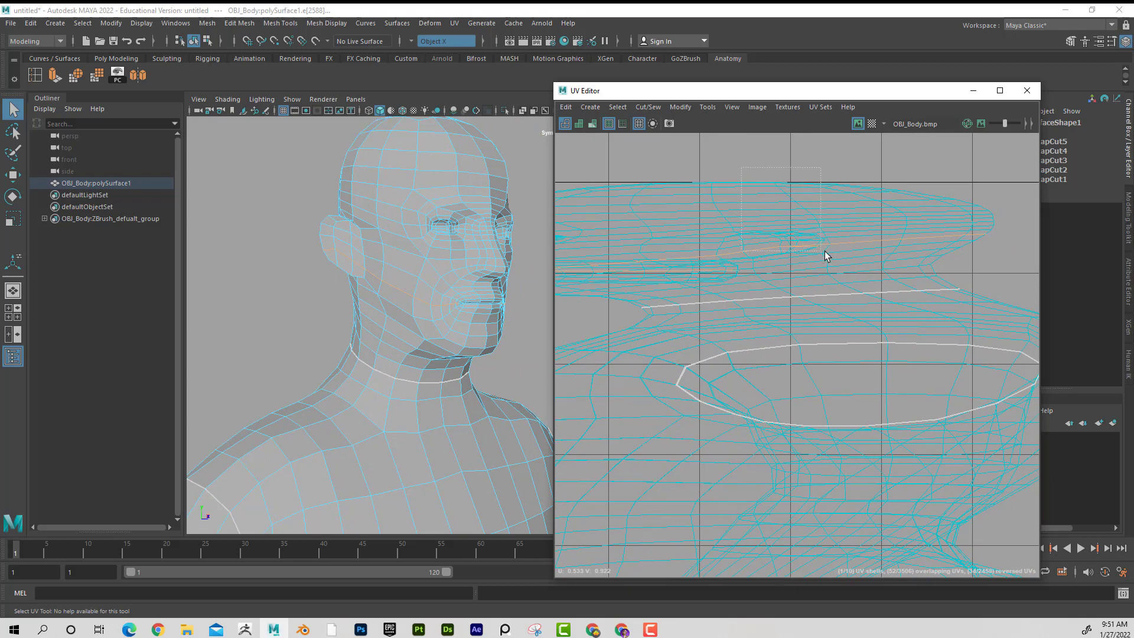
pyautogui.moveTo(395, 287)
pyautogui.keyDown('alt'); pyautogui.mouseDown()
pyautogui.moveTo(360, 289)
pyautogui.moveTo(311, 266)
pyautogui.moveTo(446, 291)
pyautogui.moveTo(407, 285)
pyautogui.mouseUp(); pyautogui.keyUp('alt')
pyautogui.keyDown('alt'); pyautogui.moveTo(408, 285); pyautogui.dragTo(443, 308, button='middle'); pyautogui.keyUp('alt')
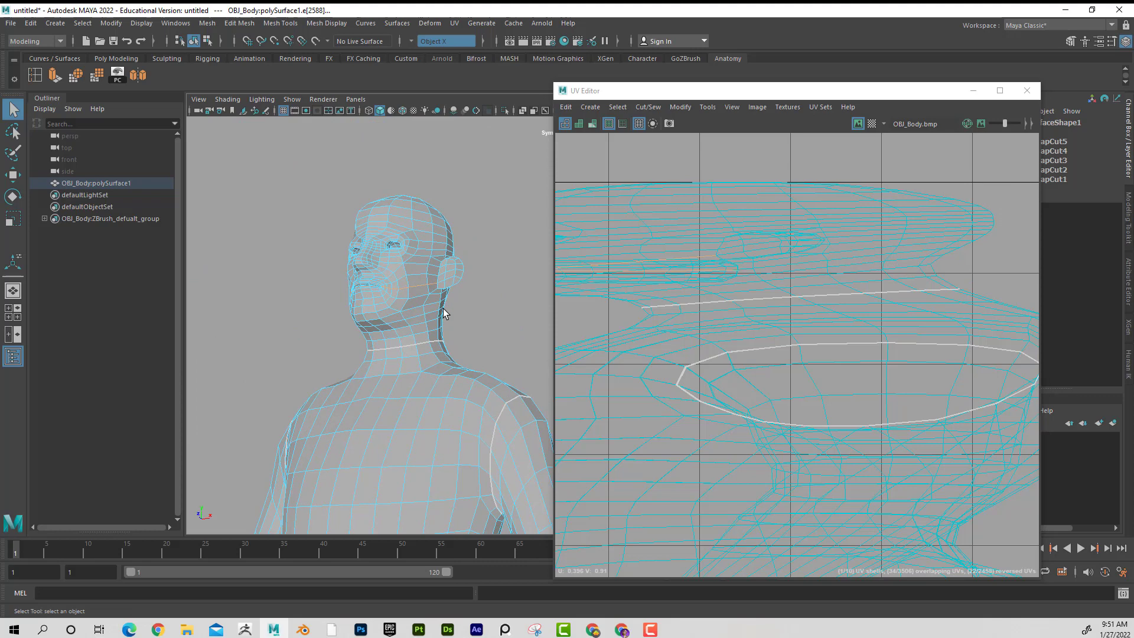
pyautogui.press('4')
pyautogui.keyDown('alt'); pyautogui.moveTo(405, 329); pyautogui.dragTo(406, 337); pyautogui.keyUp('alt')
pyautogui.keyDown('alt'); pyautogui.moveTo(406, 338); pyautogui.dragTo(539, 295, button='right'); pyautogui.keyUp('alt')
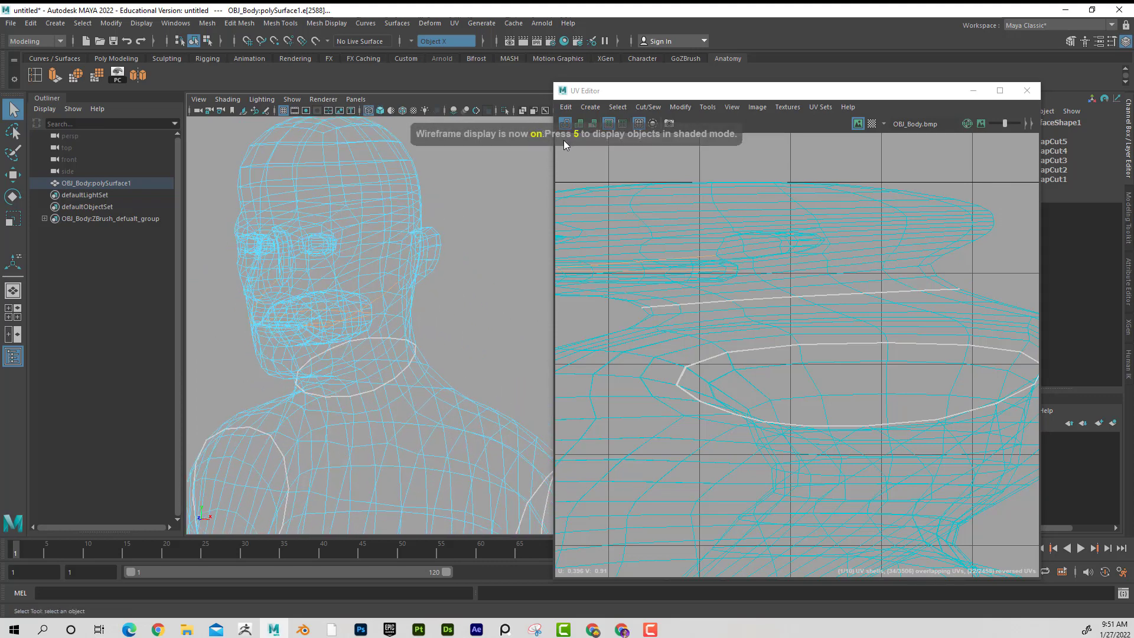
pyautogui.click(648, 110)
pyautogui.click(674, 167)
pyautogui.keyDown('alt'); pyautogui.moveTo(385, 296); pyautogui.dragTo(416, 280); pyautogui.keyUp('alt')
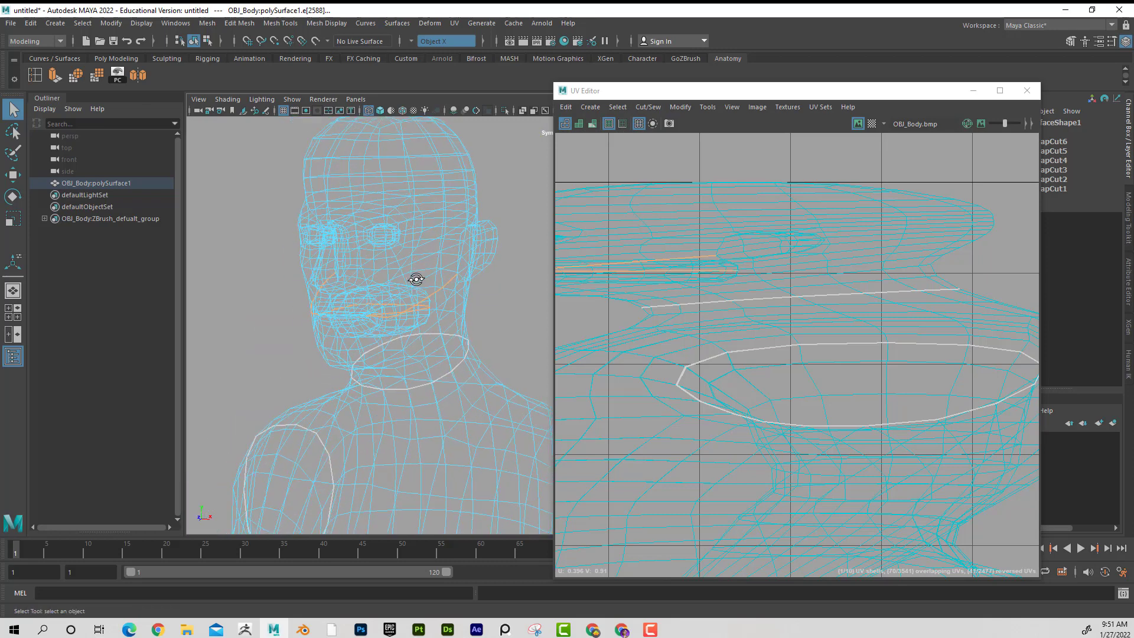
pyautogui.press('5')
# - Select the edges from the ear ends of the cheek seam down and under the jaw, and cut the UVs along them
pyautogui.moveTo(397, 329)
pyautogui.keyDown('alt'); pyautogui.mouseDown(button='right')
pyautogui.moveTo(375, 283)
pyautogui.moveTo(471, 344)
pyautogui.mouseUp(button='right'); pyautogui.keyUp('alt')
pyautogui.keyDown('alt'); pyautogui.moveTo(471, 344); pyautogui.dragTo(391, 292); pyautogui.keyUp('alt')
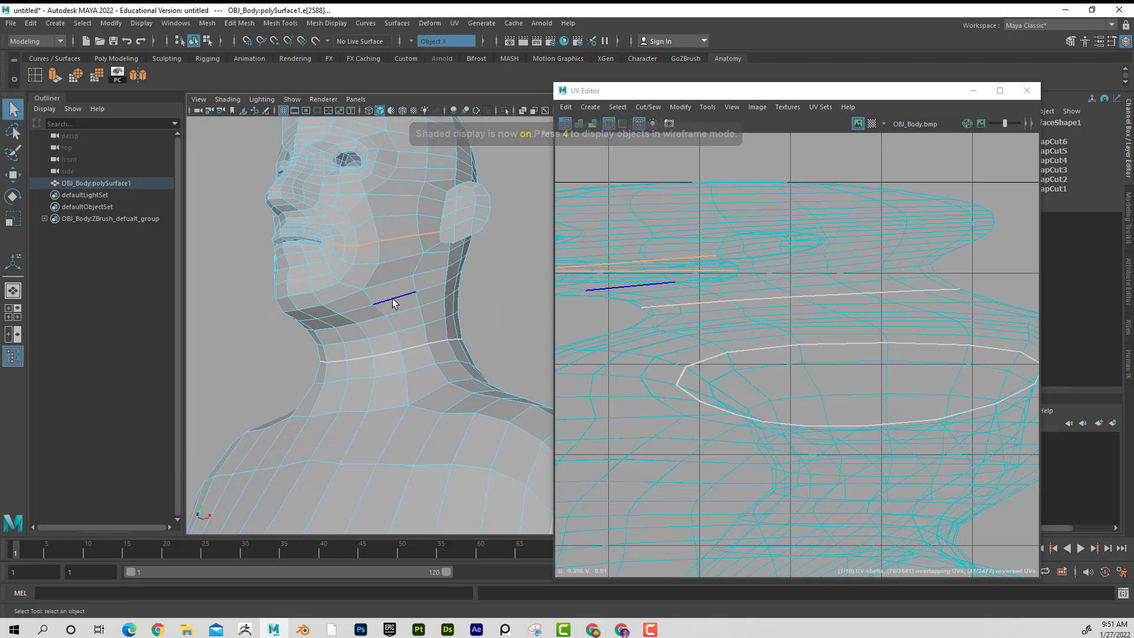
pyautogui.click(394, 302)
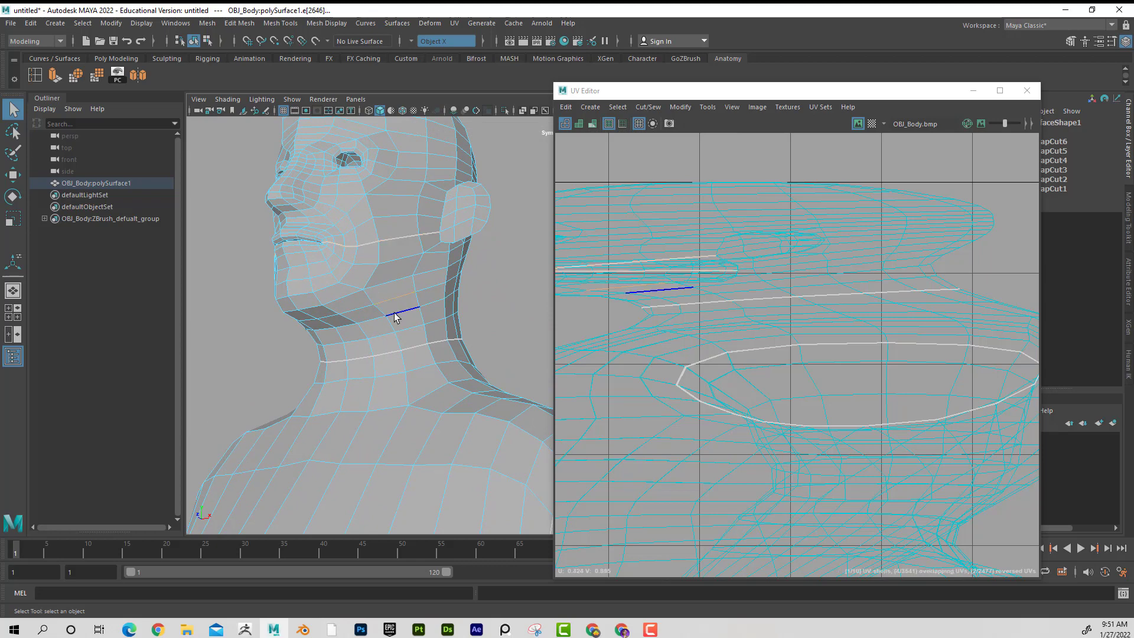
pyautogui.keyDown('alt'); pyautogui.moveTo(402, 312); pyautogui.dragTo(475, 293); pyautogui.keyUp('alt')
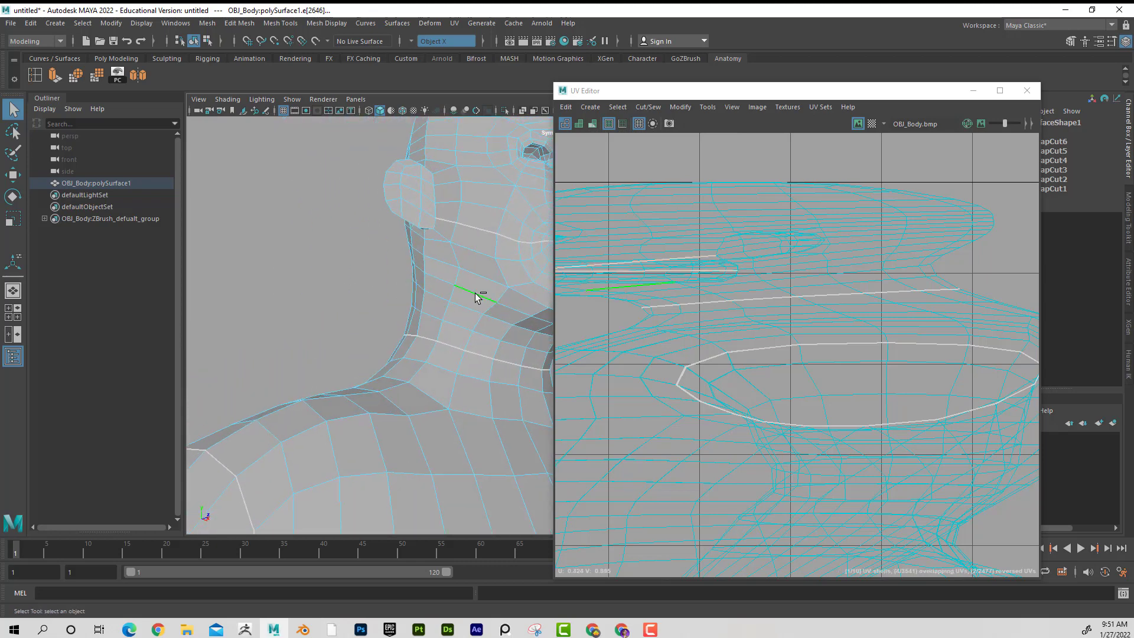
pyautogui.click(467, 276)
pyautogui.keyDown('shift'); pyautogui.click(441, 234); pyautogui.keyUp('shift')
pyautogui.keyDown('shift'); pyautogui.click(437, 226); pyautogui.keyUp('shift')
pyautogui.keyDown('alt'); pyautogui.moveTo(485, 276); pyautogui.dragTo(348, 284, button='right'); pyautogui.keyUp('alt')
pyautogui.keyDown('alt'); pyautogui.moveTo(449, 295); pyautogui.dragTo(473, 273); pyautogui.keyUp('alt')
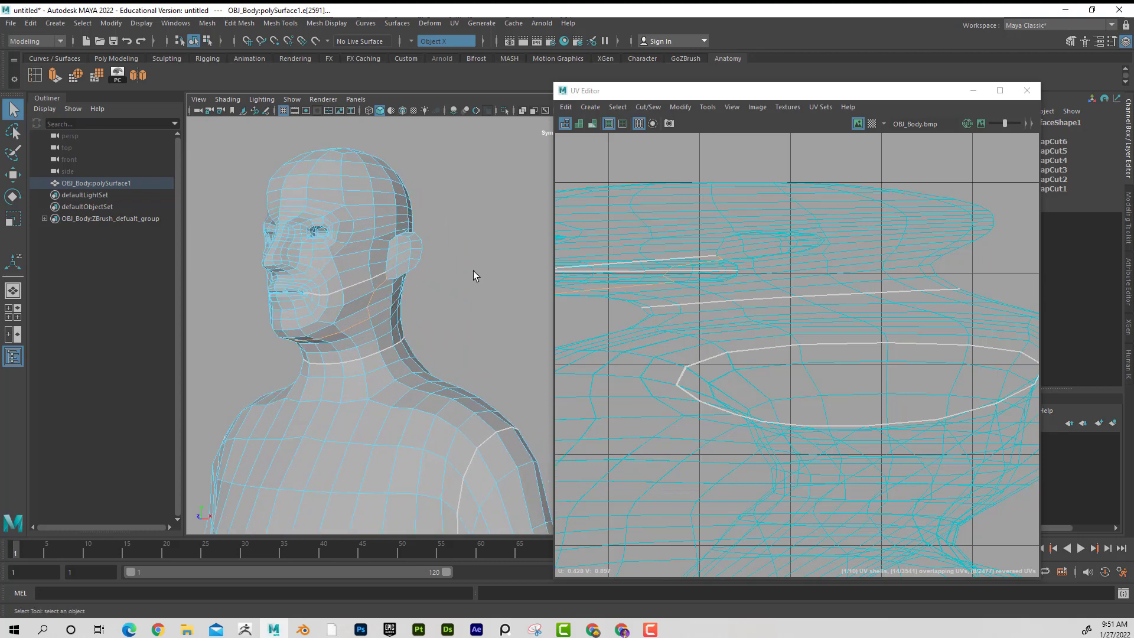
pyautogui.click(637, 127)
pyautogui.click(649, 107)
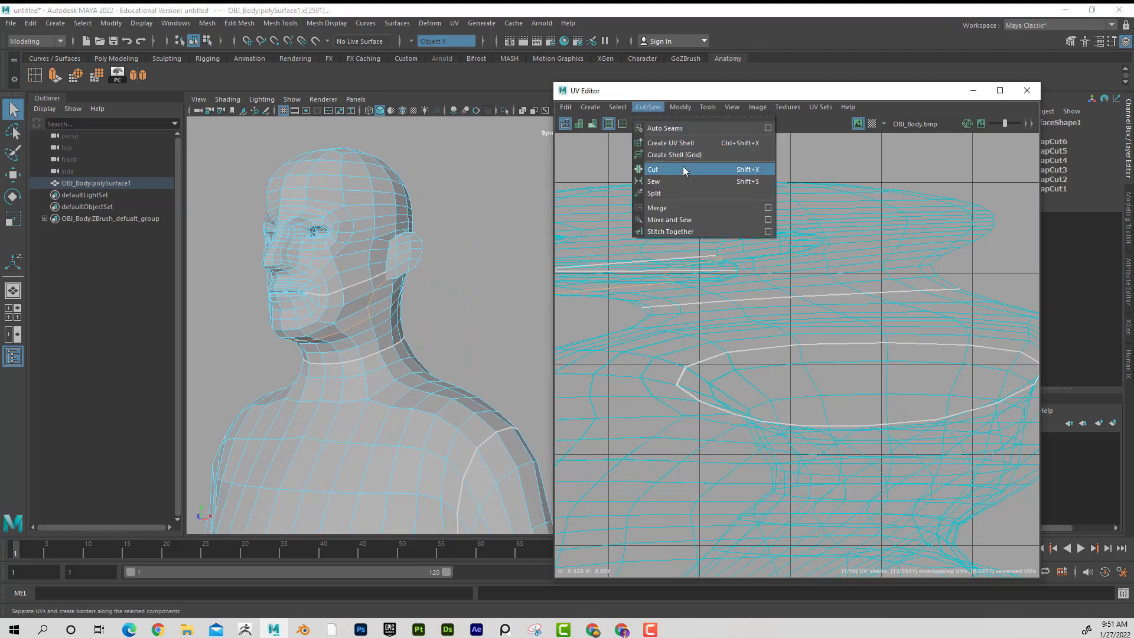
pyautogui.click(650, 170)
# - Examine the UV seams over the whole body, from the head down to the feet
pyautogui.keyDown('alt'); pyautogui.moveTo(391, 247); pyautogui.dragTo(206, 218, button='right'); pyautogui.keyUp('alt')
pyautogui.keyDown('alt'); pyautogui.moveTo(435, 361); pyautogui.dragTo(418, 243, button='middle'); pyautogui.keyUp('alt')
pyautogui.keyDown('alt'); pyautogui.moveTo(417, 243); pyautogui.dragTo(271, 236, button='right'); pyautogui.keyUp('alt')
pyautogui.keyDown('alt'); pyautogui.moveTo(520, 283); pyautogui.dragTo(433, 201, button='middle'); pyautogui.keyUp('alt')
pyautogui.keyDown('alt'); pyautogui.moveTo(464, 235); pyautogui.dragTo(476, 213, button='middle'); pyautogui.keyUp('alt')
pyautogui.keyDown('alt'); pyautogui.moveTo(477, 212); pyautogui.dragTo(493, 212, button='right'); pyautogui.keyUp('alt')
pyautogui.keyDown('alt'); pyautogui.moveTo(493, 211); pyautogui.dragTo(468, 213); pyautogui.keyUp('alt')
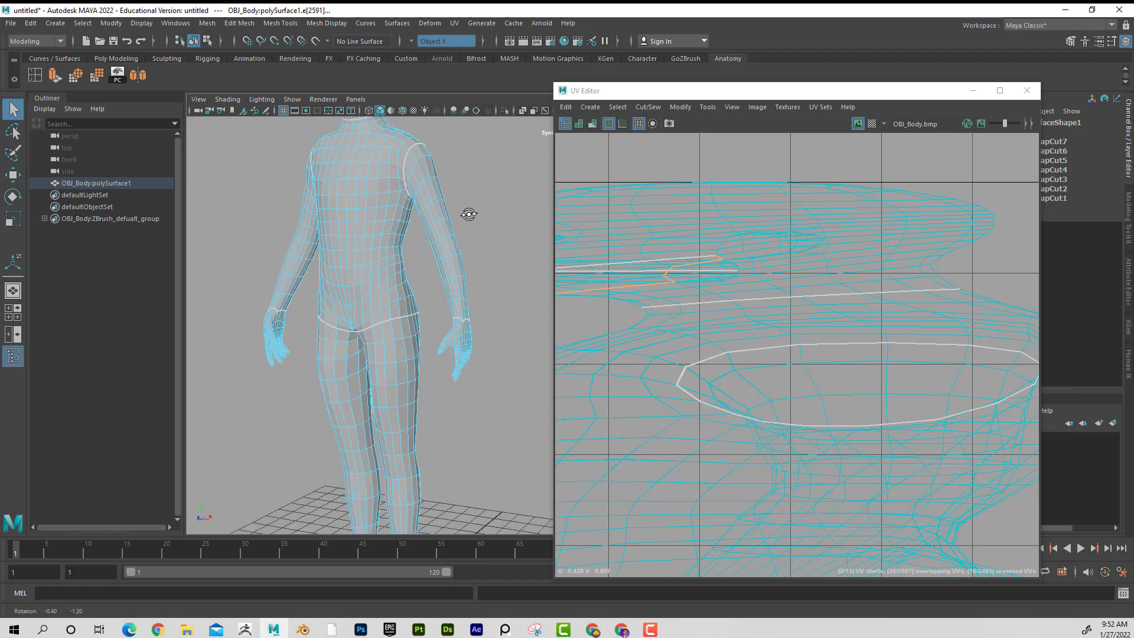
pyautogui.keyDown('alt'); pyautogui.moveTo(427, 213); pyautogui.dragTo(390, 220, button='right'); pyautogui.keyUp('alt')
pyautogui.keyDown('alt'); pyautogui.moveTo(390, 244); pyautogui.dragTo(405, 238); pyautogui.keyUp('alt')
pyautogui.keyDown('alt'); pyautogui.moveTo(406, 238); pyautogui.dragTo(379, 240, button='right'); pyautogui.keyUp('alt')
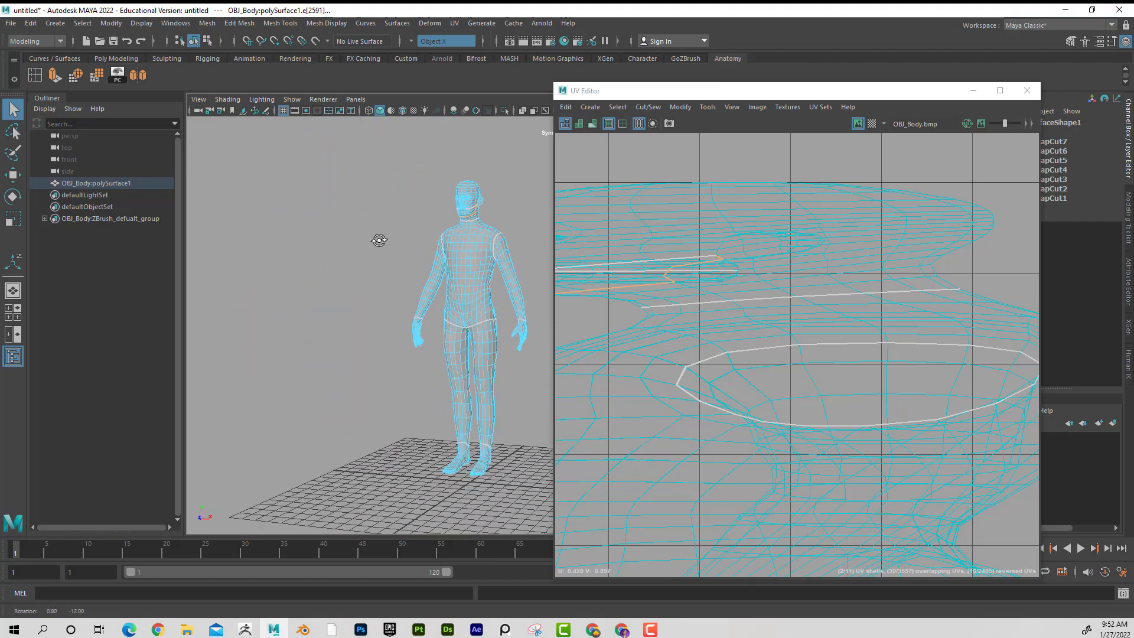
pyautogui.keyDown('alt'); pyautogui.moveTo(380, 241); pyautogui.dragTo(416, 243); pyautogui.keyUp('alt')
# - Select all UV shells of the body and arrange them with the Layout command
pyautogui.scroll(-5, 774, 269)
pyautogui.moveTo(765, 291); pyautogui.dragTo(786, 307, button='right')
pyautogui.scroll(-3, 850, 321)
pyautogui.moveTo(671, 250); pyautogui.dragTo(938, 524)
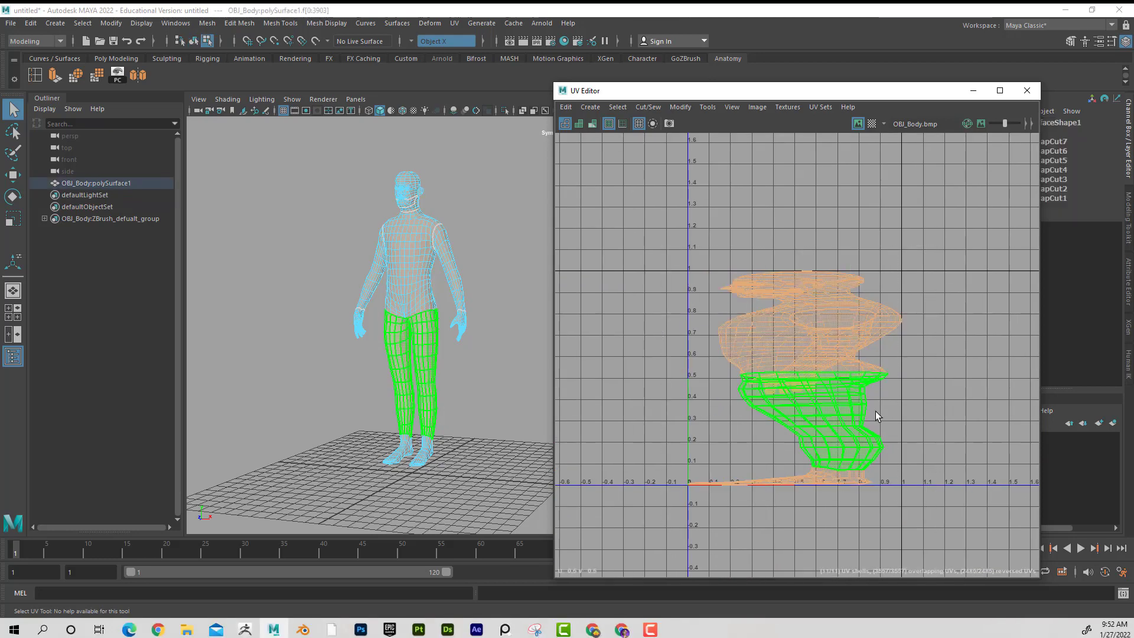
pyautogui.click(681, 107)
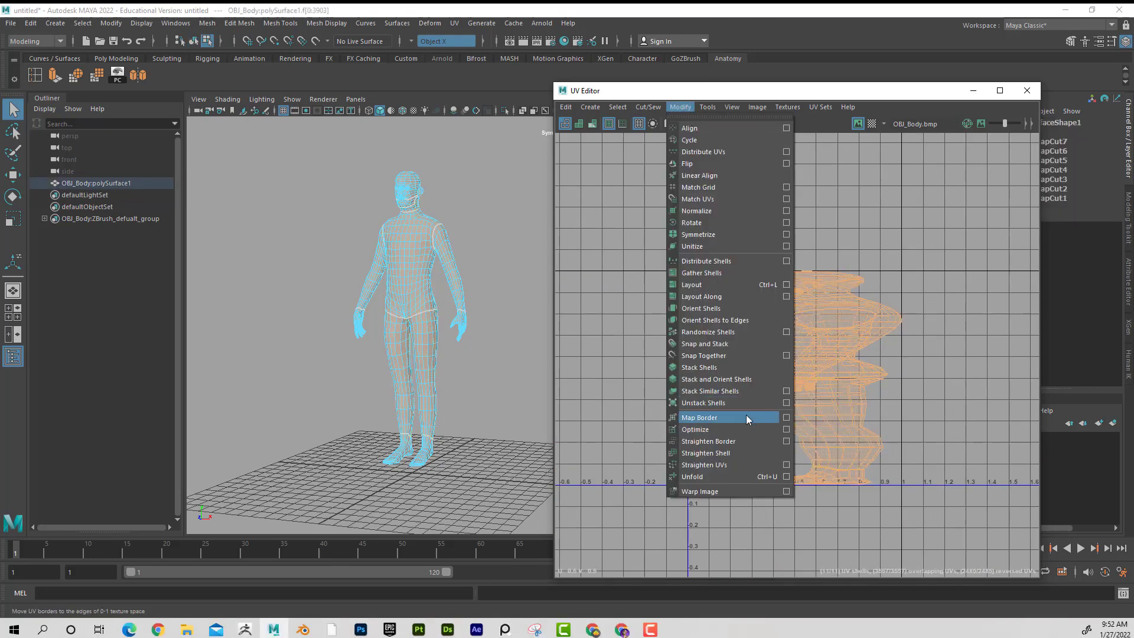
pyautogui.click(732, 285)
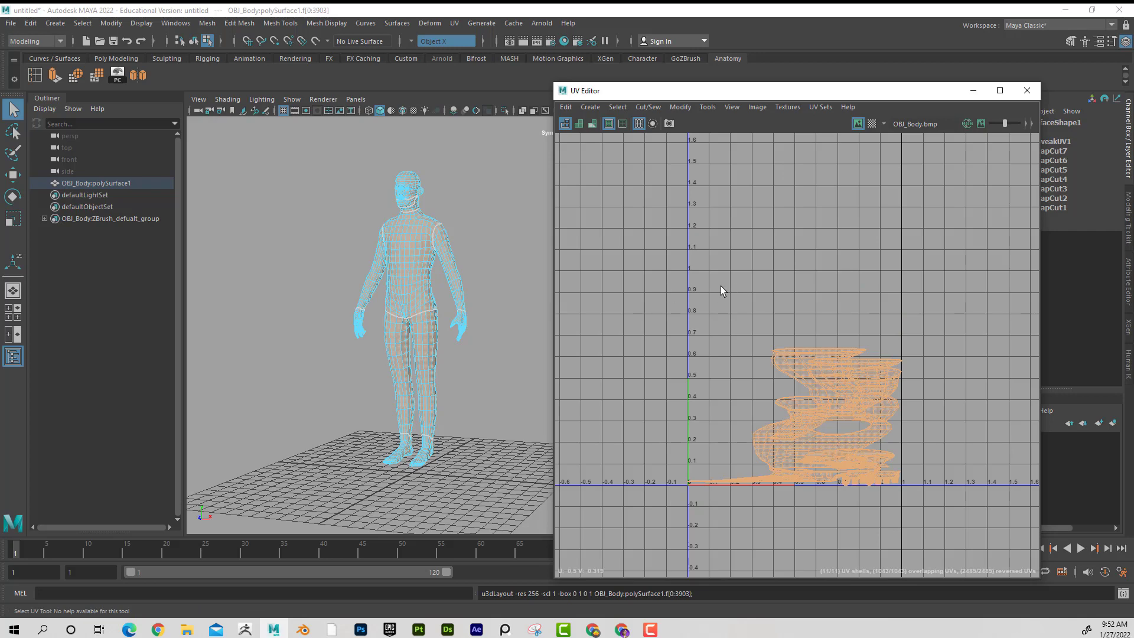
pyautogui.click(722, 290)
pyautogui.click(817, 374)
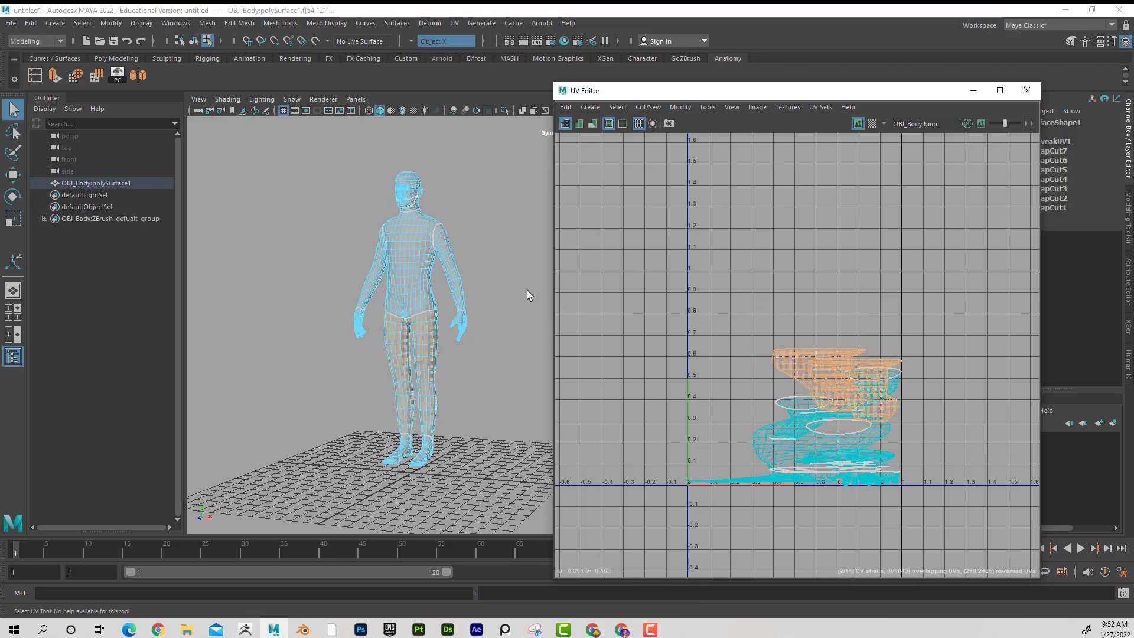
# - Select the whole body object and export the selection as OBJ_Body_UVCuts.obj in the BaseMesh folder
pyautogui.moveTo(383, 247); pyautogui.dragTo(415, 260, button='right')
pyautogui.click(10, 23)
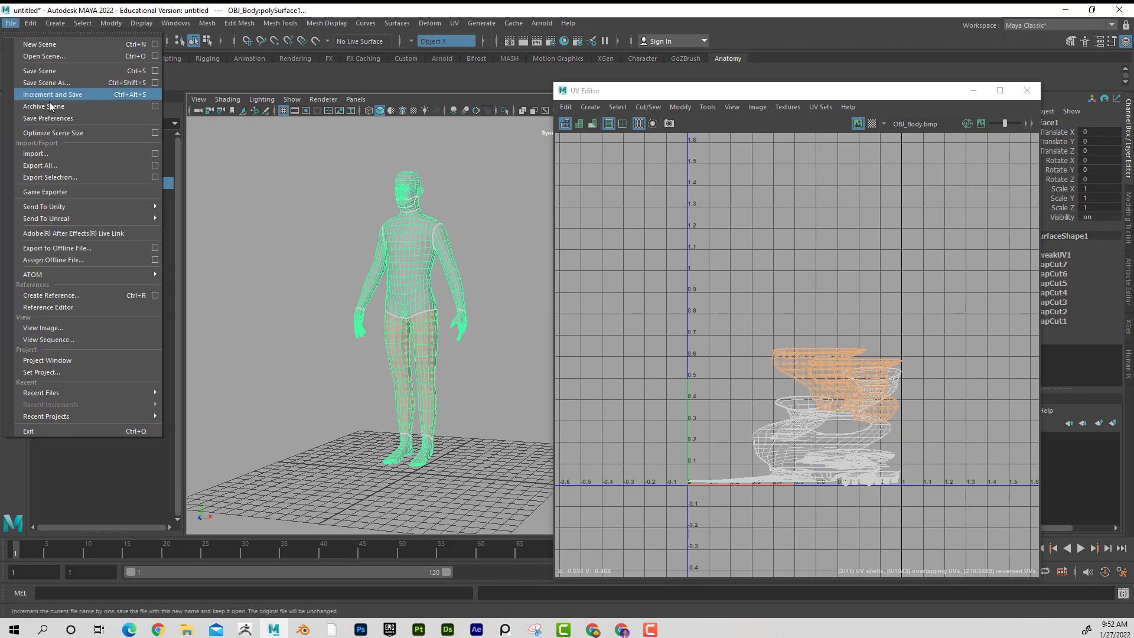
pyautogui.click(87, 178)
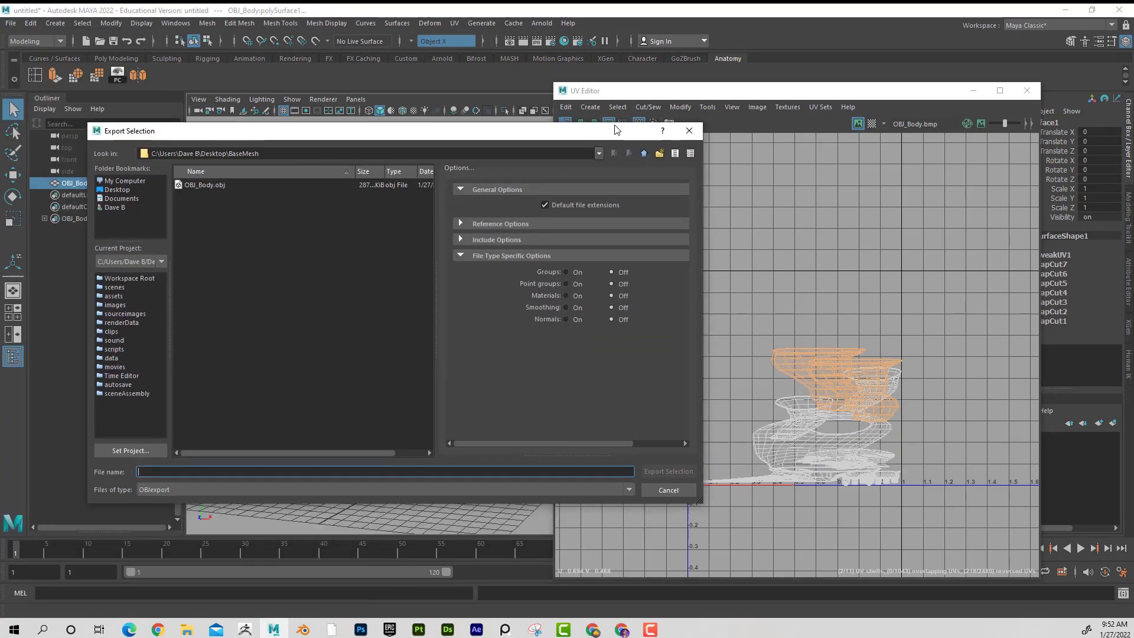
pyautogui.moveTo(617, 129); pyautogui.dragTo(636, 119)
pyautogui.click(224, 175)
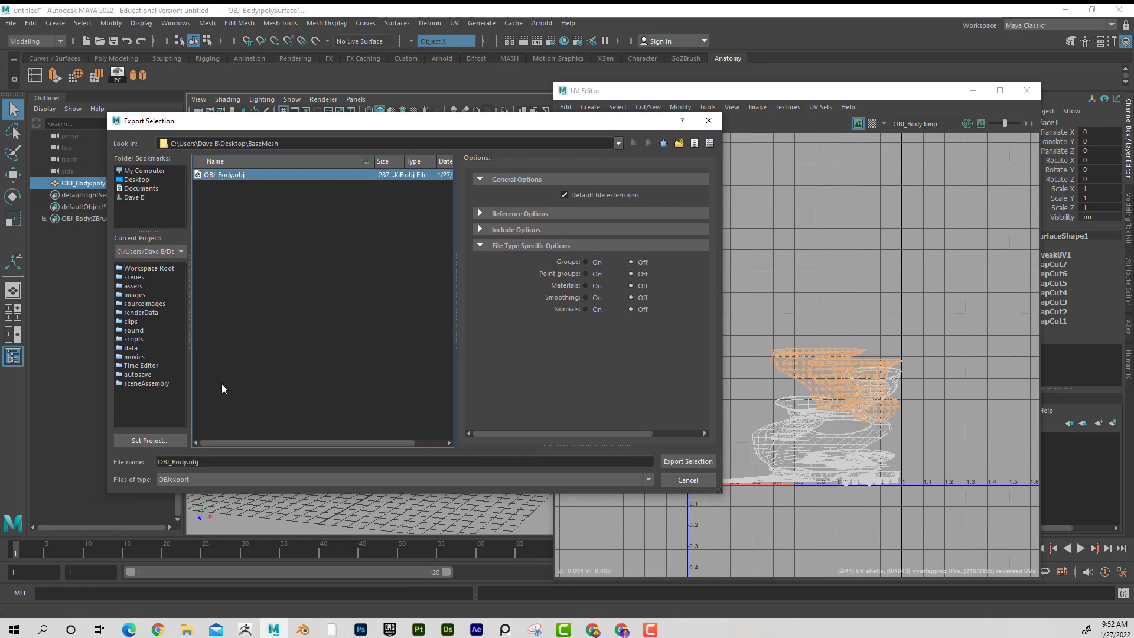
pyautogui.click(186, 462)
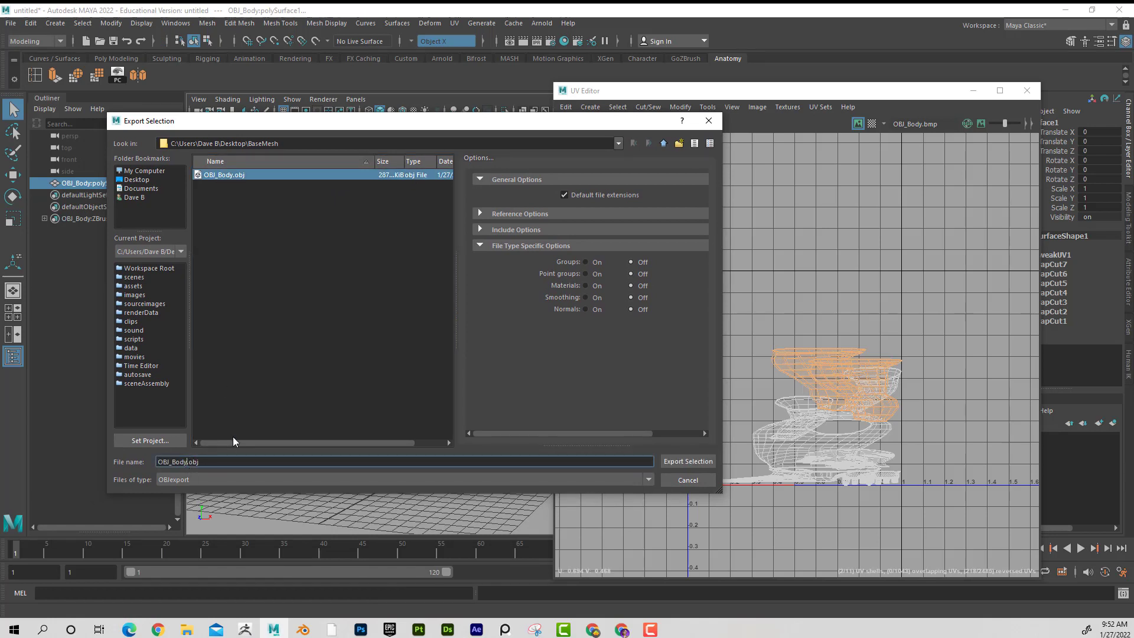
pyautogui.write('UVCuts')
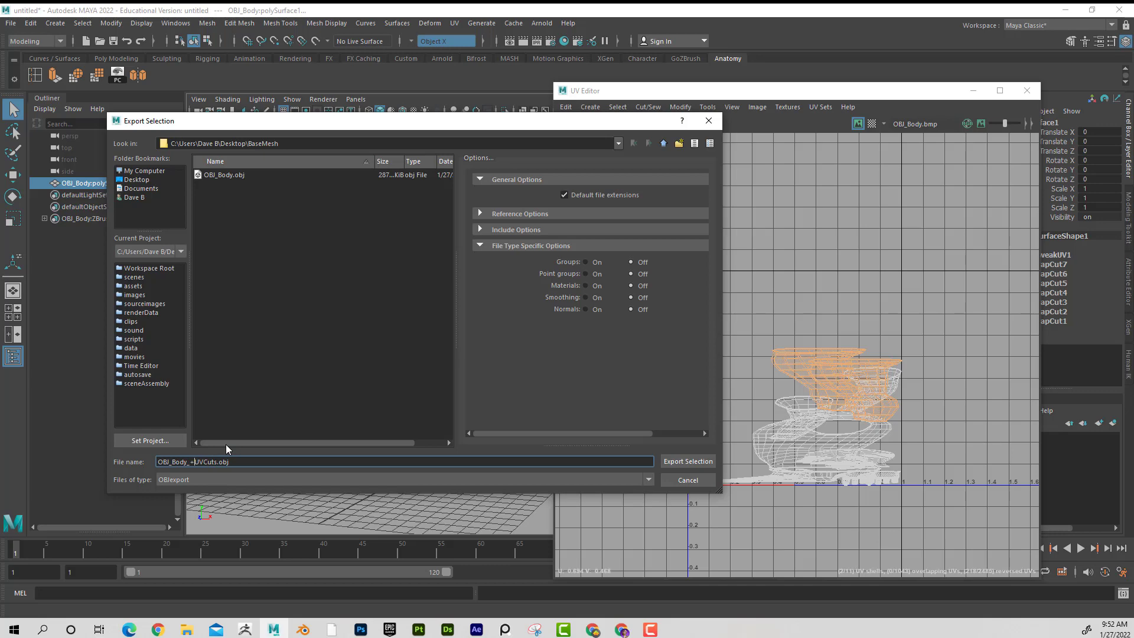
pyautogui.click(690, 463)
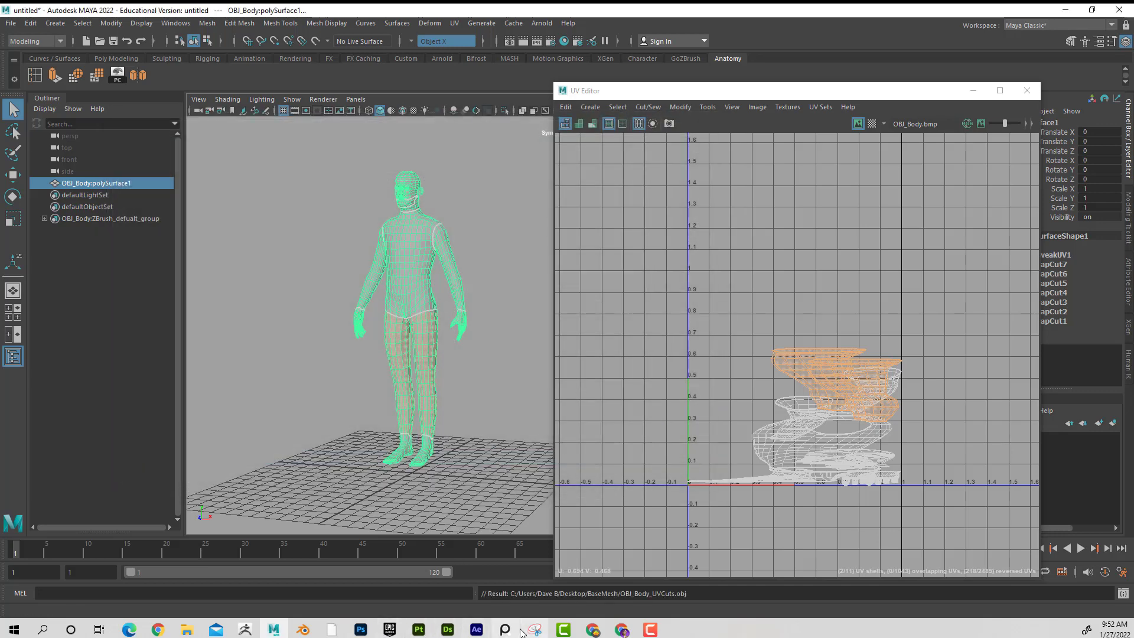
# - Switch to ZBrush and import OBJ_Body_UVCuts from the BaseMesh folder in place of the OBJ_Body subtool
pyautogui.click(255, 631)
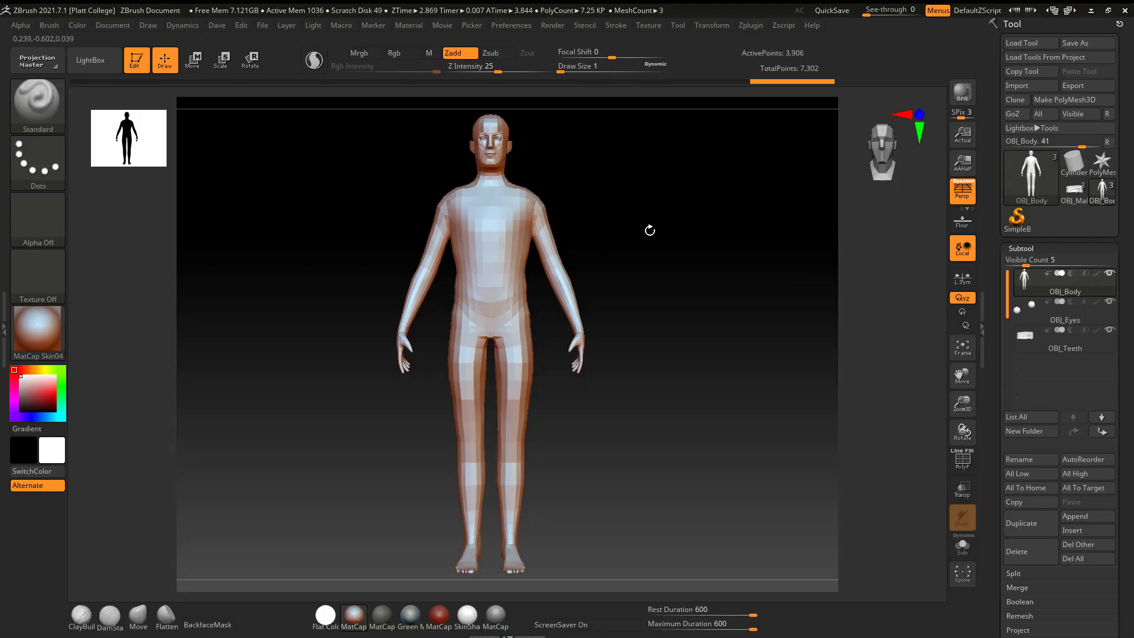
pyautogui.moveTo(650, 230); pyautogui.dragTo(652, 240)
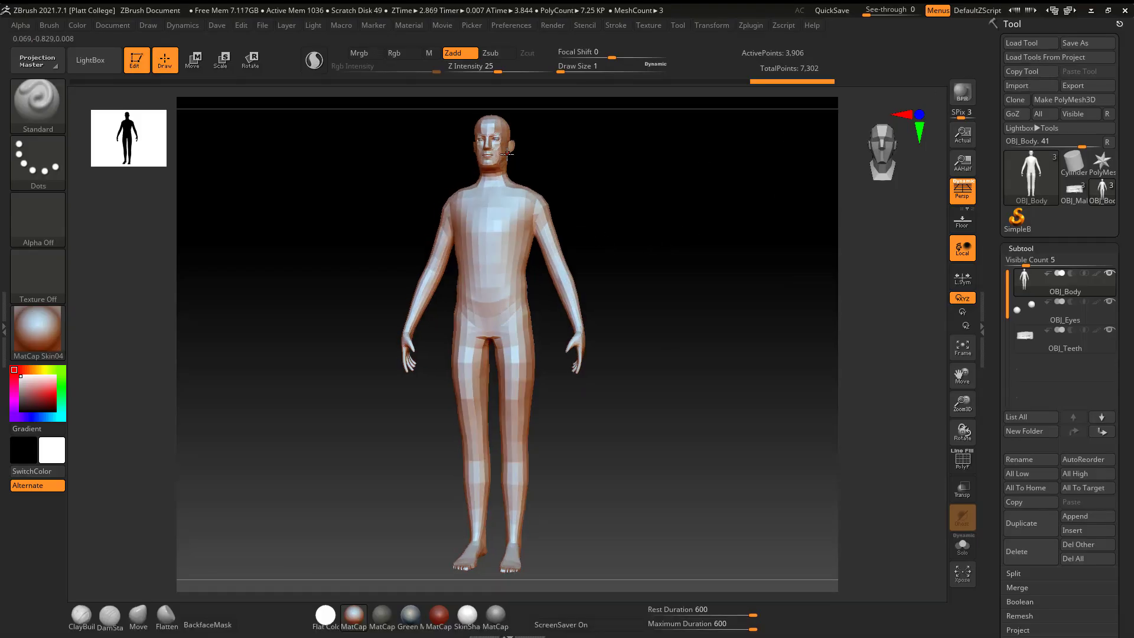
pyautogui.click(1030, 87)
pyautogui.click(327, 224)
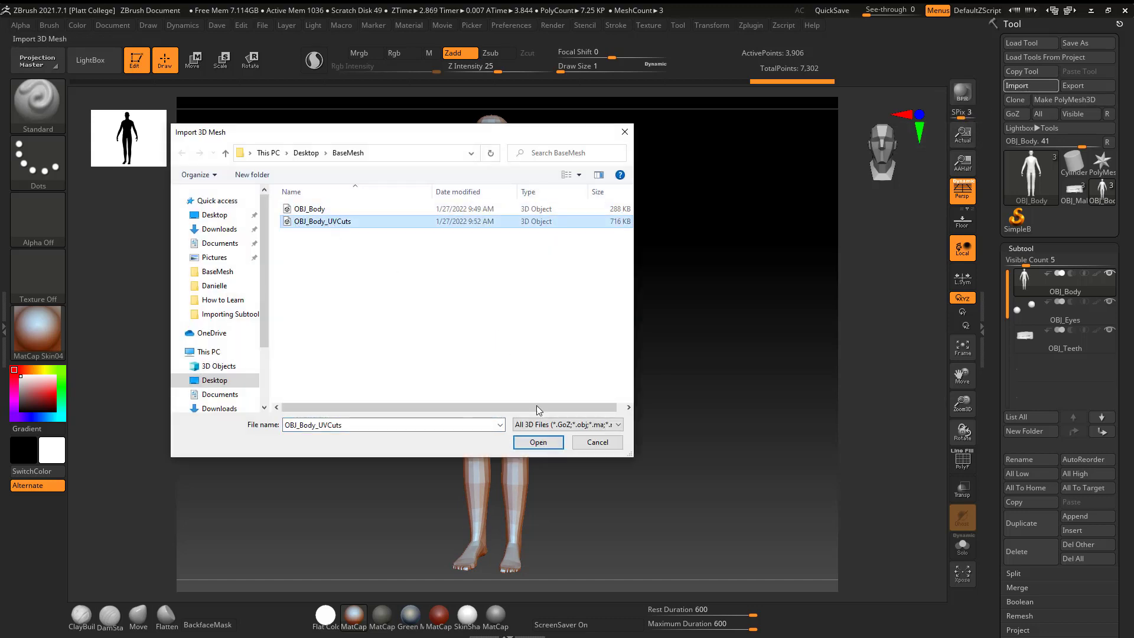
pyautogui.click(538, 443)
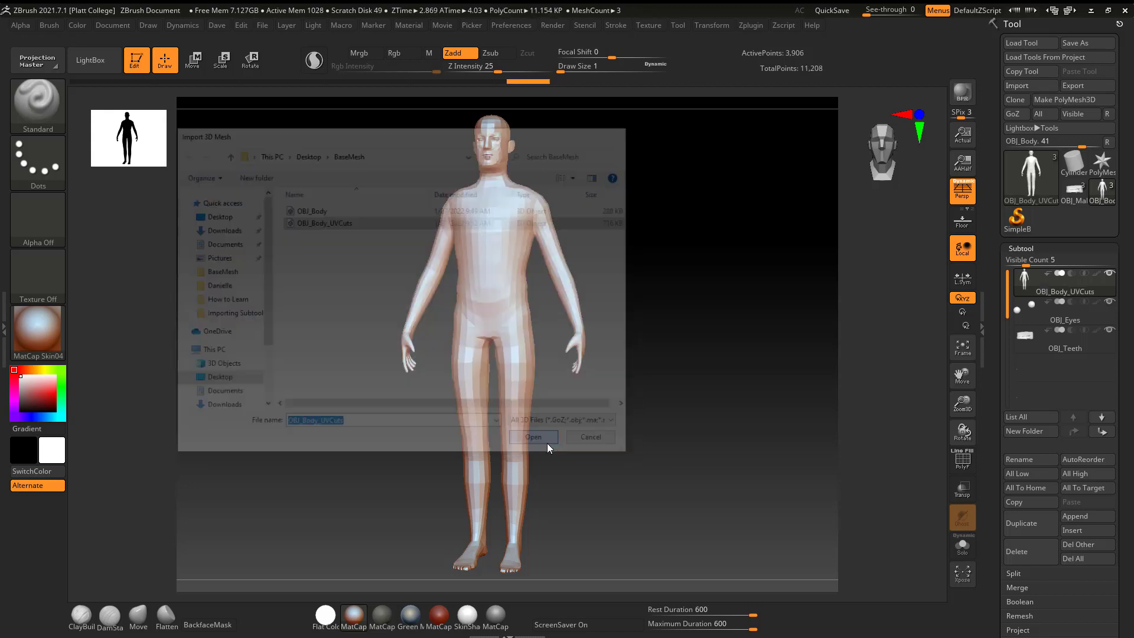
pyautogui.moveTo(1022, 287)
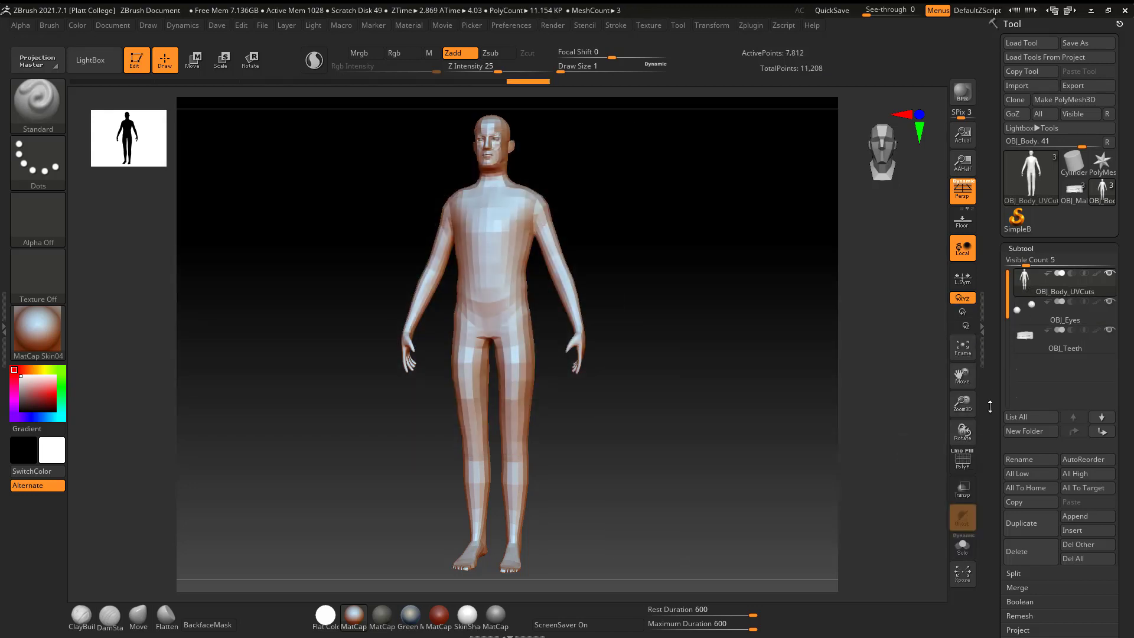
# - Preview the imported body's flattened UV layout with Morph UV and return to the 3D shape
pyautogui.moveTo(993, 407); pyautogui.dragTo(989, 277)
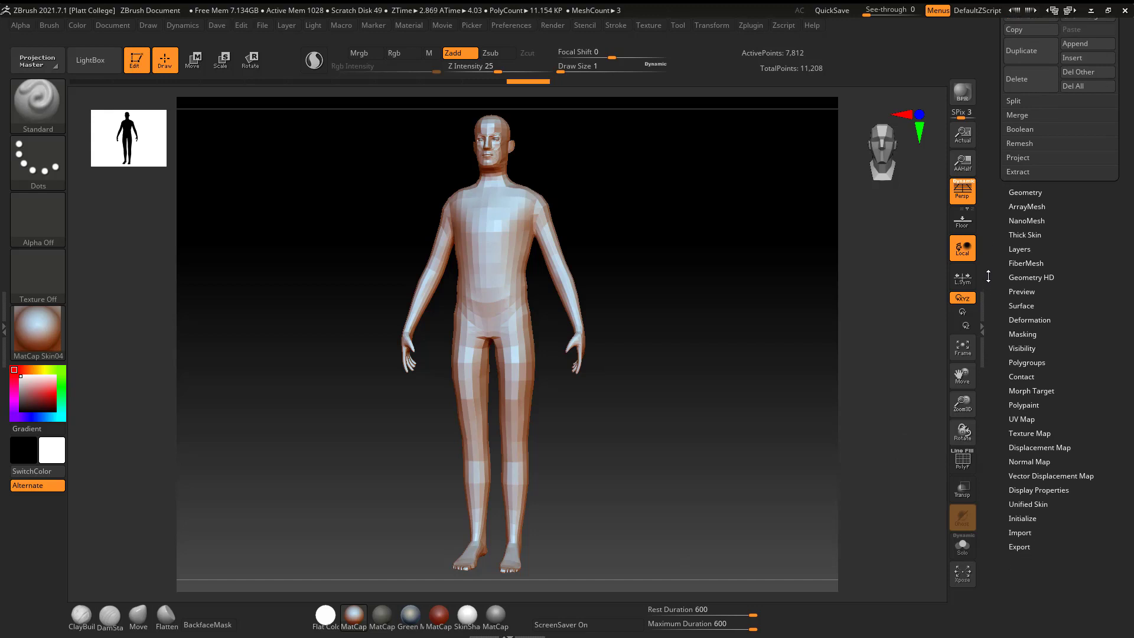
pyautogui.click(1022, 420)
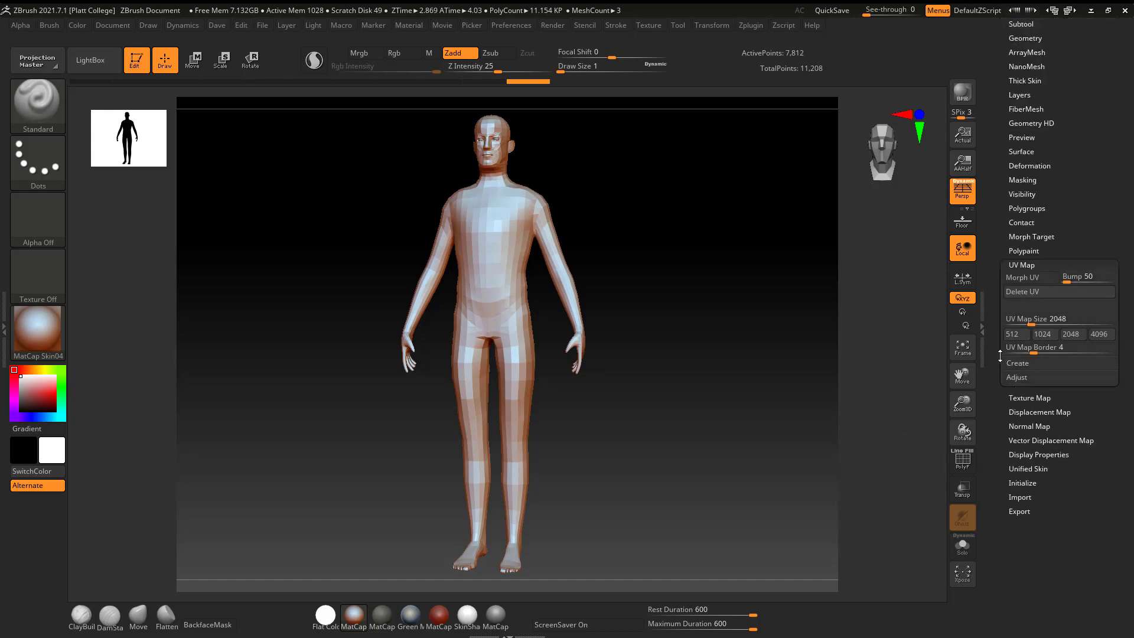
pyautogui.click(1026, 278)
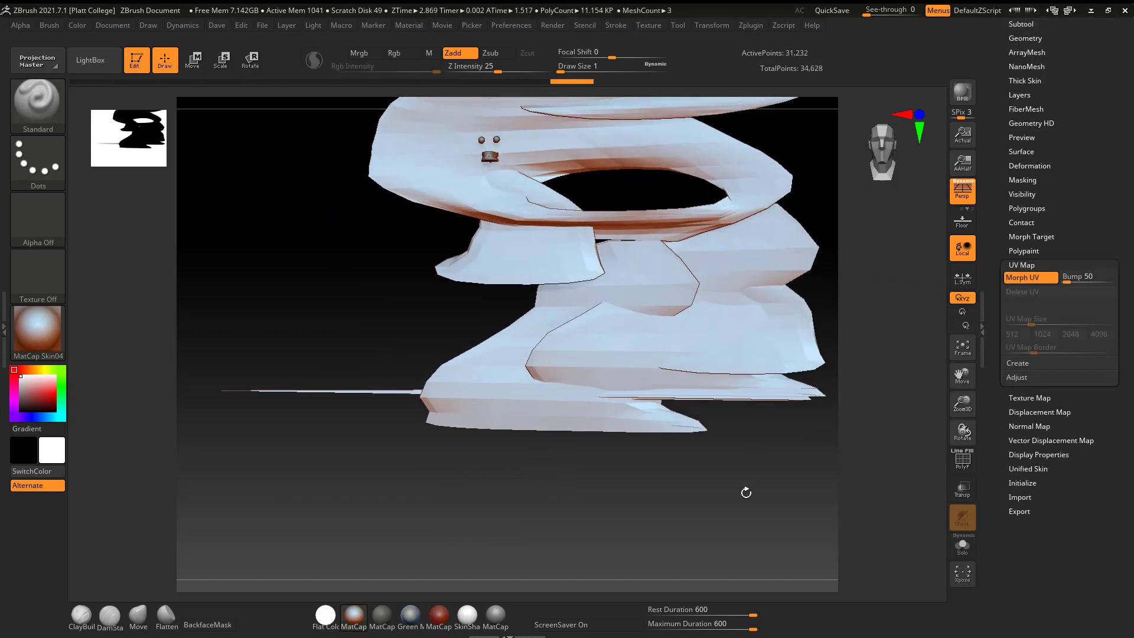
pyautogui.moveTo(739, 477); pyautogui.dragTo(727, 526)
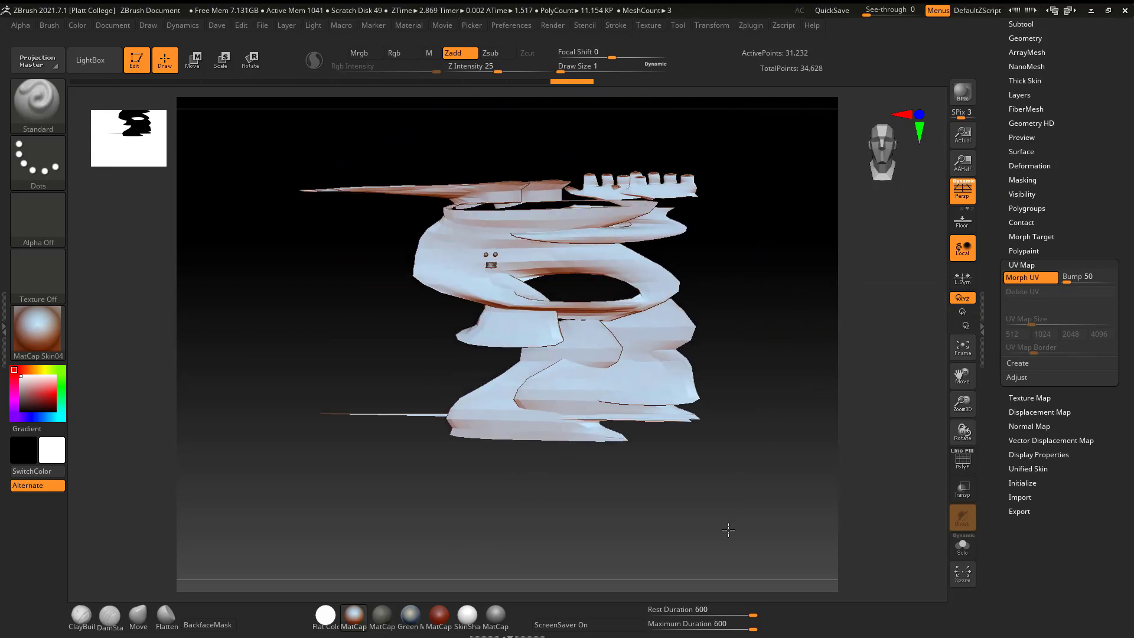
pyautogui.click(1036, 280)
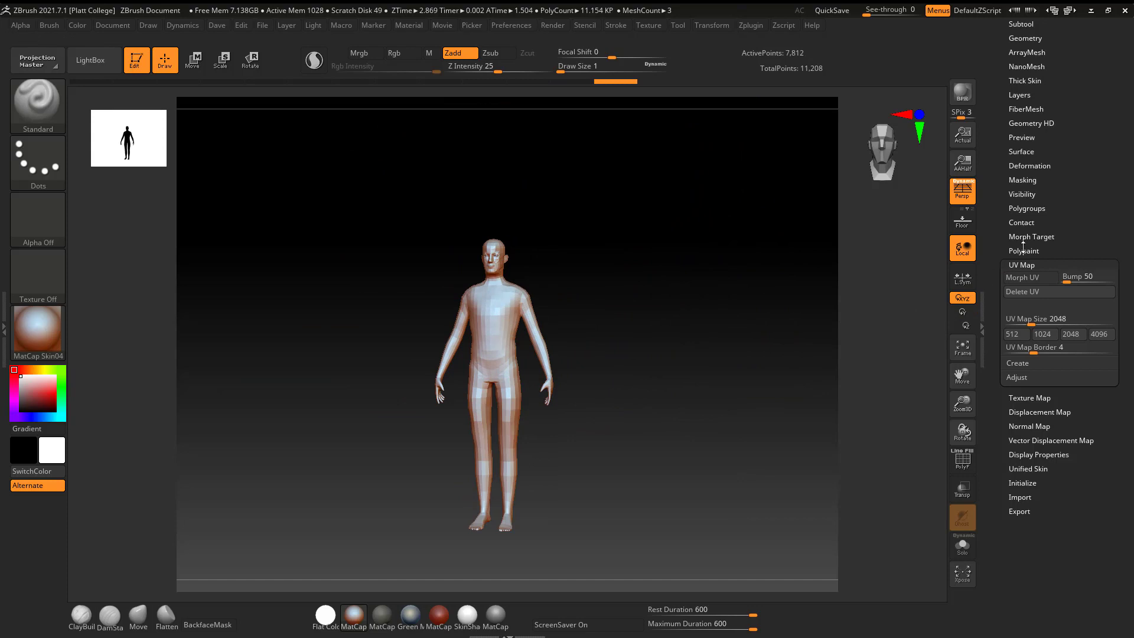
# - Create polygroups on the body with Auto Groups With UV and display them with PolyFrame on the head and torso
pyautogui.scroll(2, 1003, 230)
pyautogui.click(1026, 252)
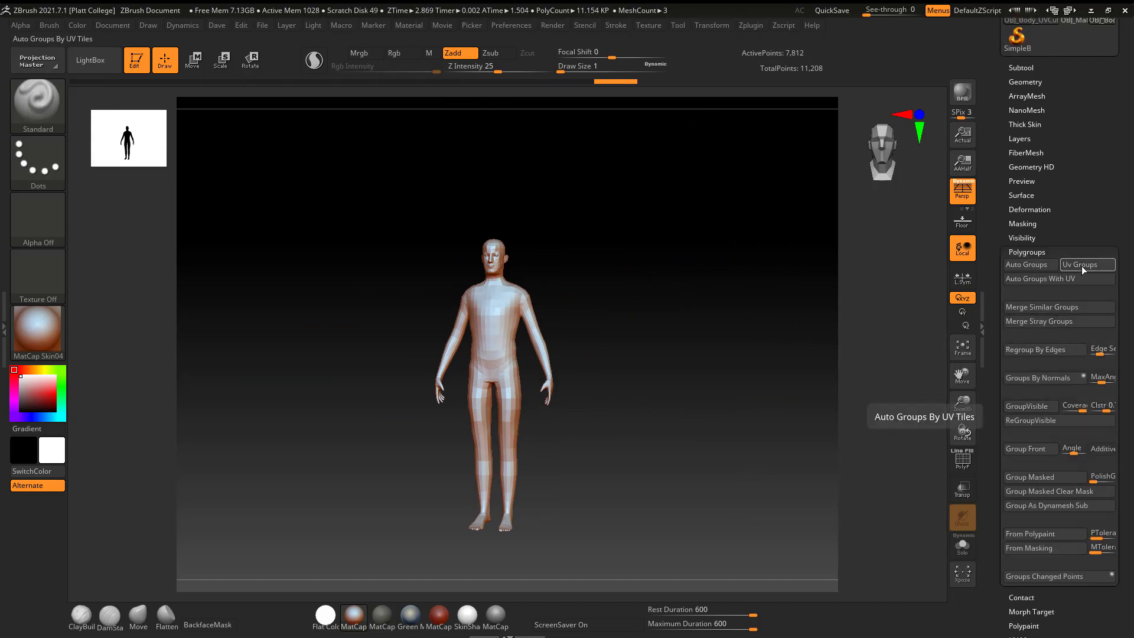
pyautogui.click(1031, 279)
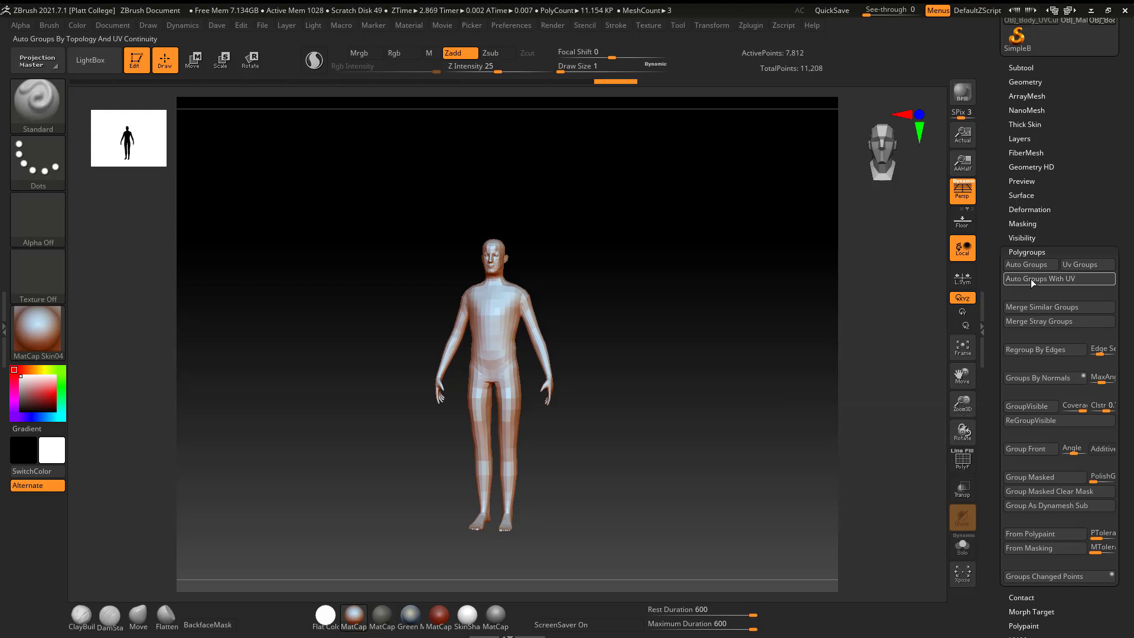
pyautogui.click(963, 460)
pyautogui.moveTo(678, 406); pyautogui.dragTo(693, 456)
pyautogui.moveTo(685, 381); pyautogui.dragTo(655, 342)
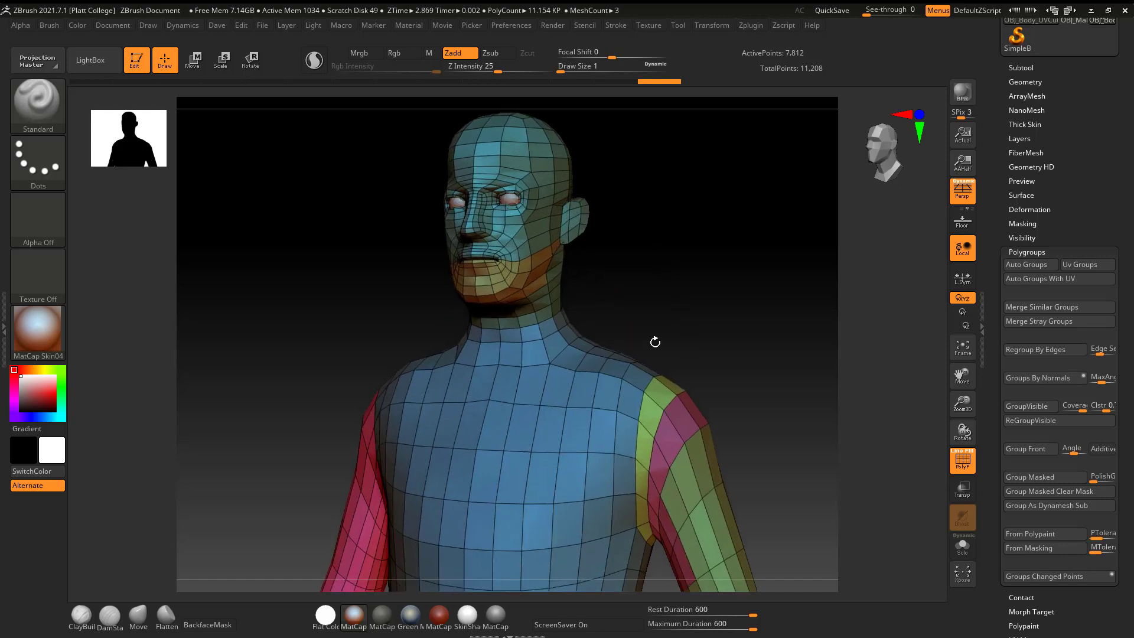
# - Isolate the lower jaw polygroup, restore the full body, and hide only the jaw group to check the separation
pyautogui.hotkey('ctrl', 'shift')
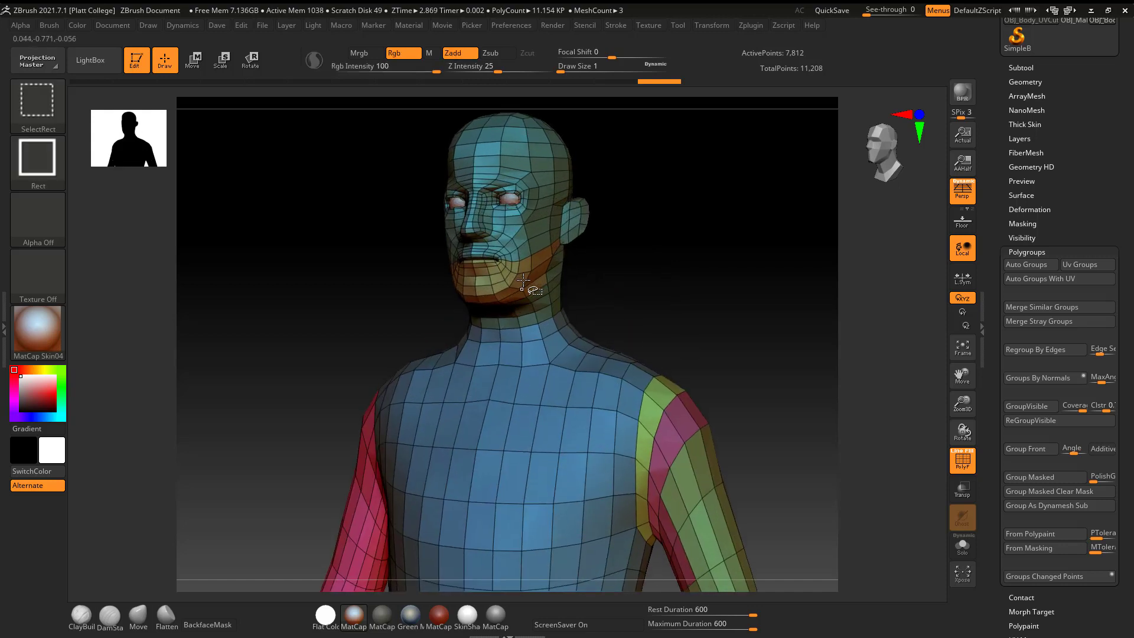
pyautogui.keyDown('ctrl'); pyautogui.keyDown('shift'); pyautogui.click(523, 280); pyautogui.keyUp('shift'); pyautogui.keyUp('ctrl')
pyautogui.keyDown('ctrl'); pyautogui.keyDown('shift'); pyautogui.click(639, 299); pyautogui.keyUp('shift'); pyautogui.keyUp('ctrl')
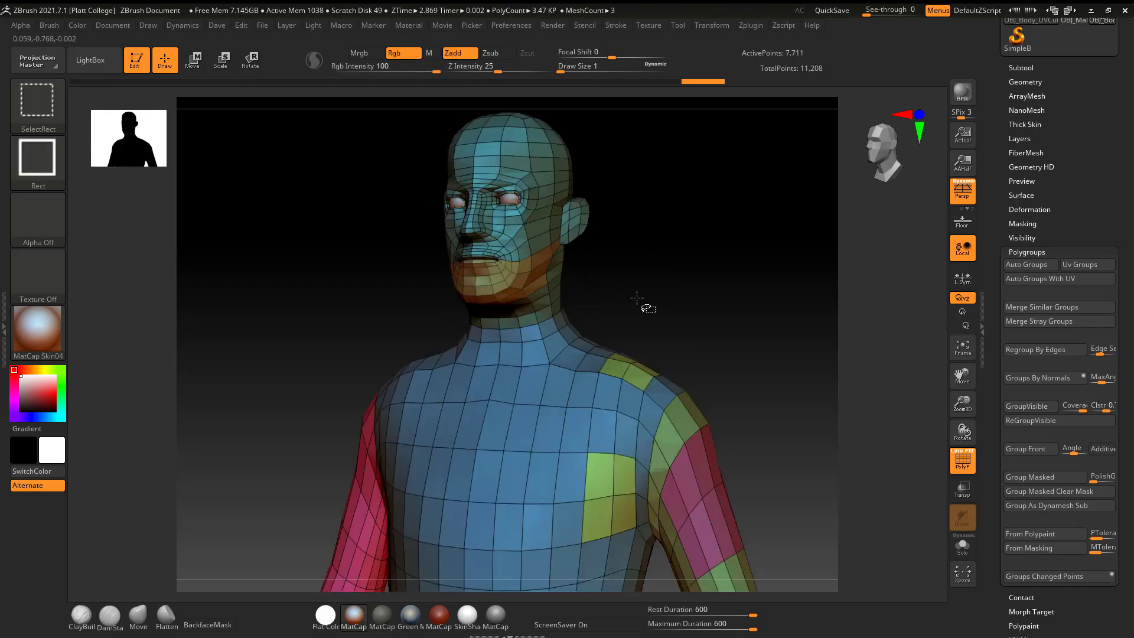
pyautogui.keyDown('ctrl'); pyautogui.keyDown('alt'); pyautogui.keyDown('shift'); pyautogui.click(529, 290); pyautogui.keyUp('shift'); pyautogui.keyUp('alt'); pyautogui.keyUp('ctrl')
pyautogui.moveTo(691, 273); pyautogui.dragTo(738, 269)
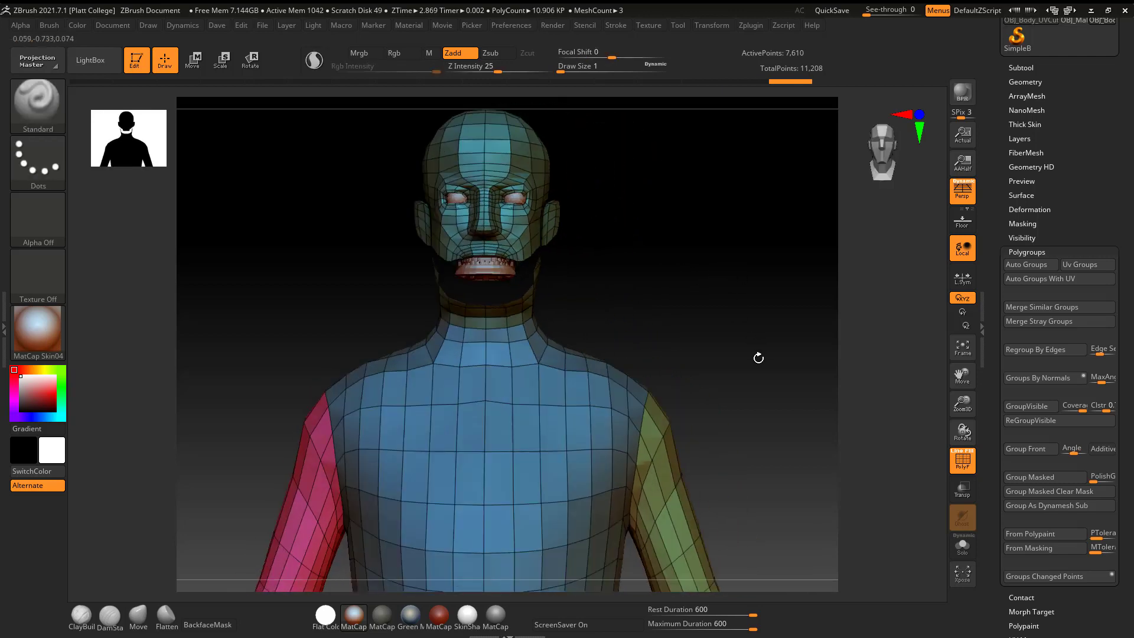
pyautogui.keyDown('alt'); pyautogui.moveTo(758, 357); pyautogui.dragTo(703, 278); pyautogui.keyUp('alt')
# - Unhide the whole body and view the polygroups of the head and shoulders at an angle
pyautogui.moveTo(997, 105); pyautogui.dragTo(996, 124)
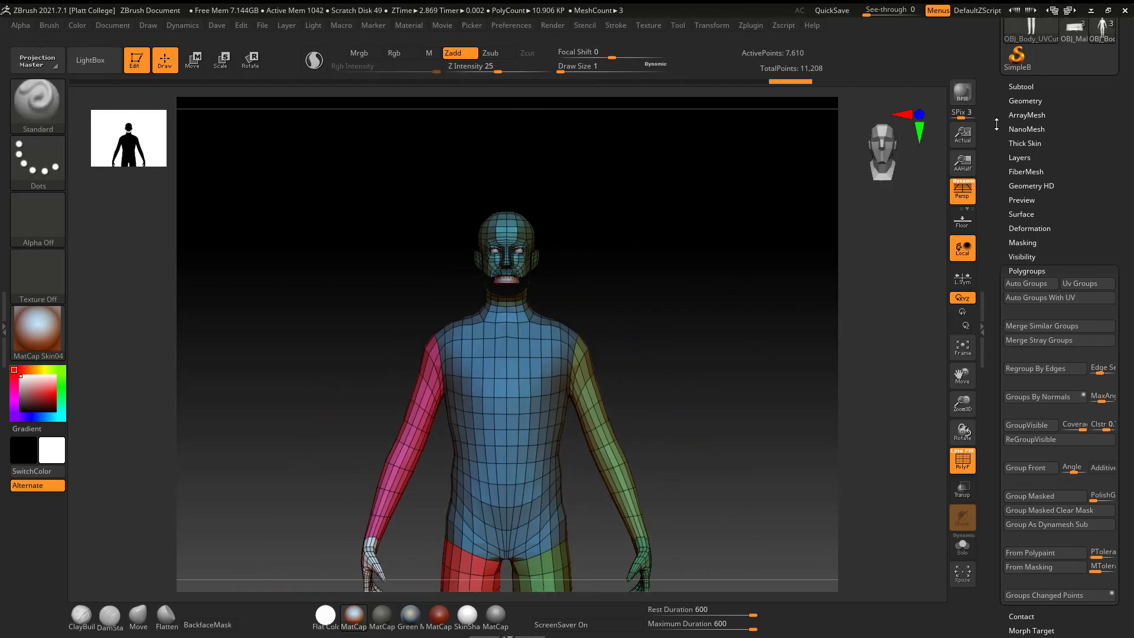
pyautogui.click(1021, 88)
pyautogui.click(1021, 88)
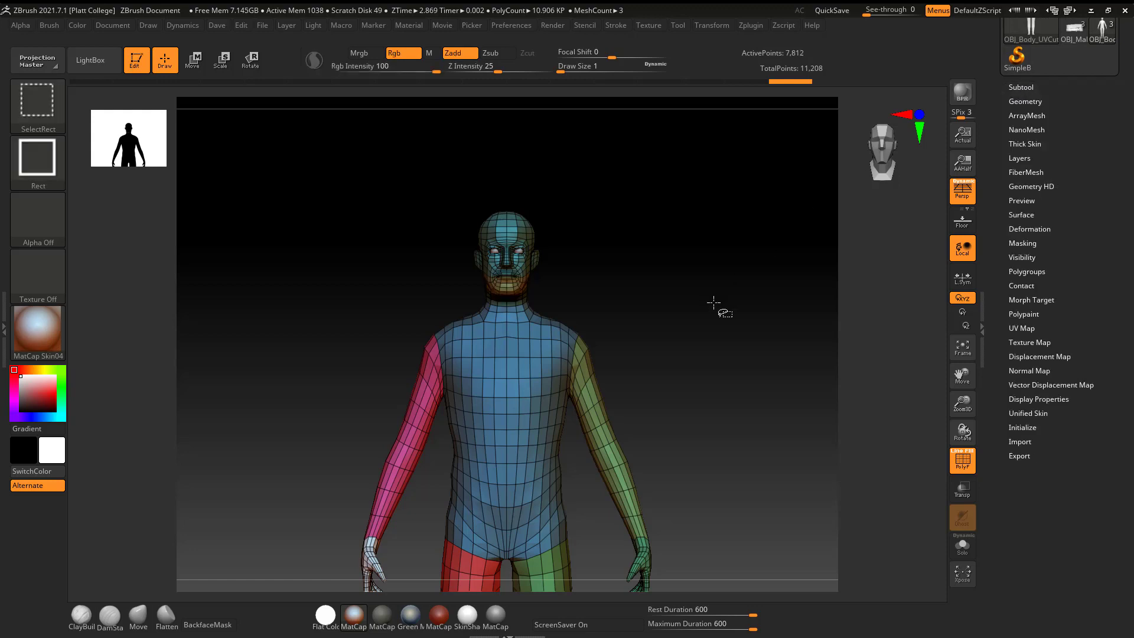
pyautogui.moveTo(724, 324); pyautogui.dragTo(730, 286)
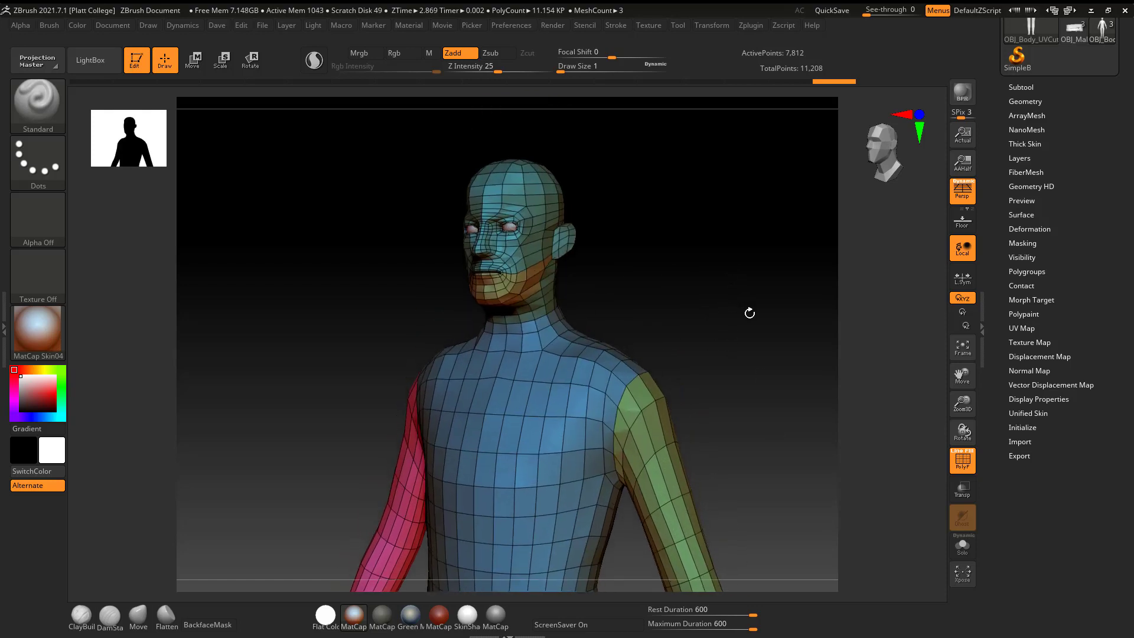